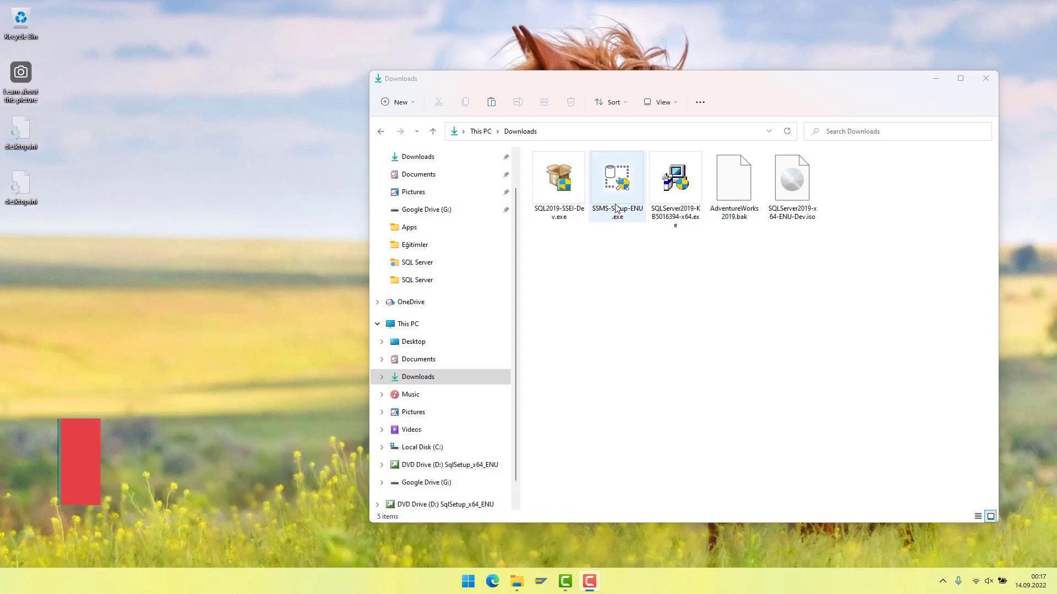
Run SSMS-Setup-ENU.exe from Downloads to install SQL Server Management Studio, and close the finished installer.
left_click(616, 191)
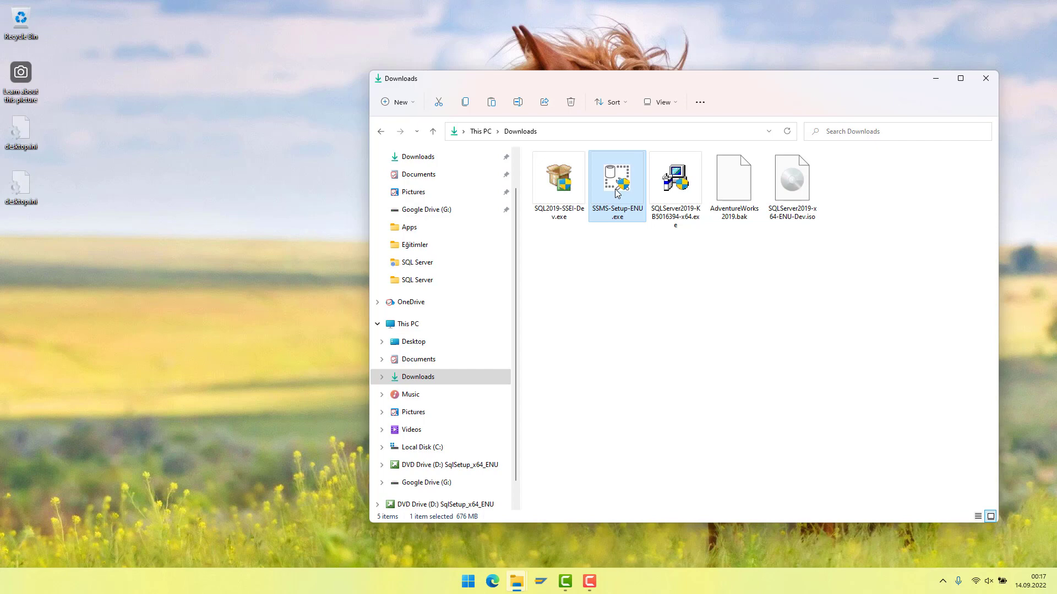
double_click(616, 189)
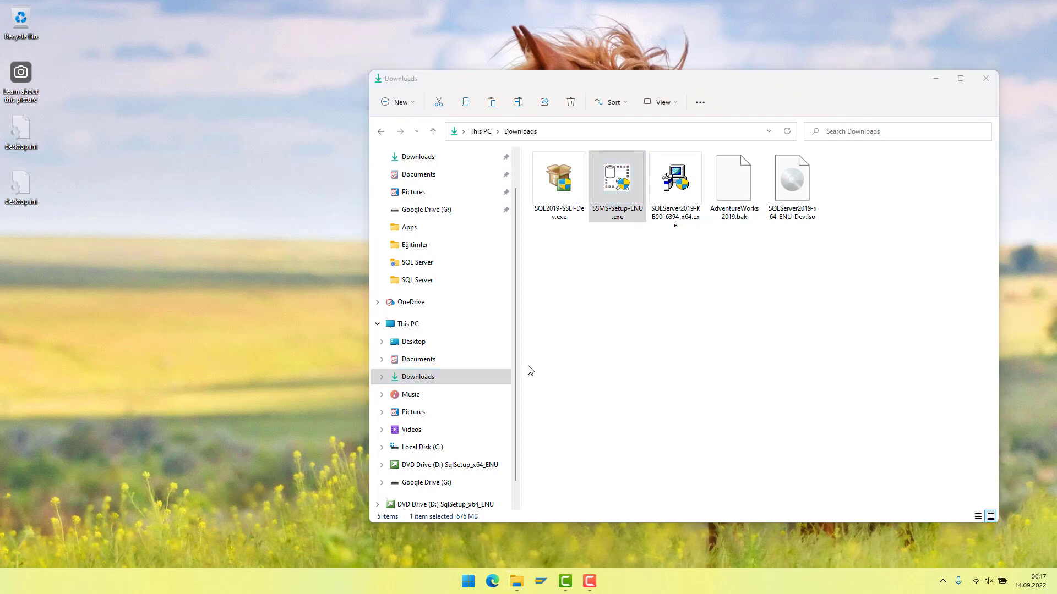
left_click(499, 420)
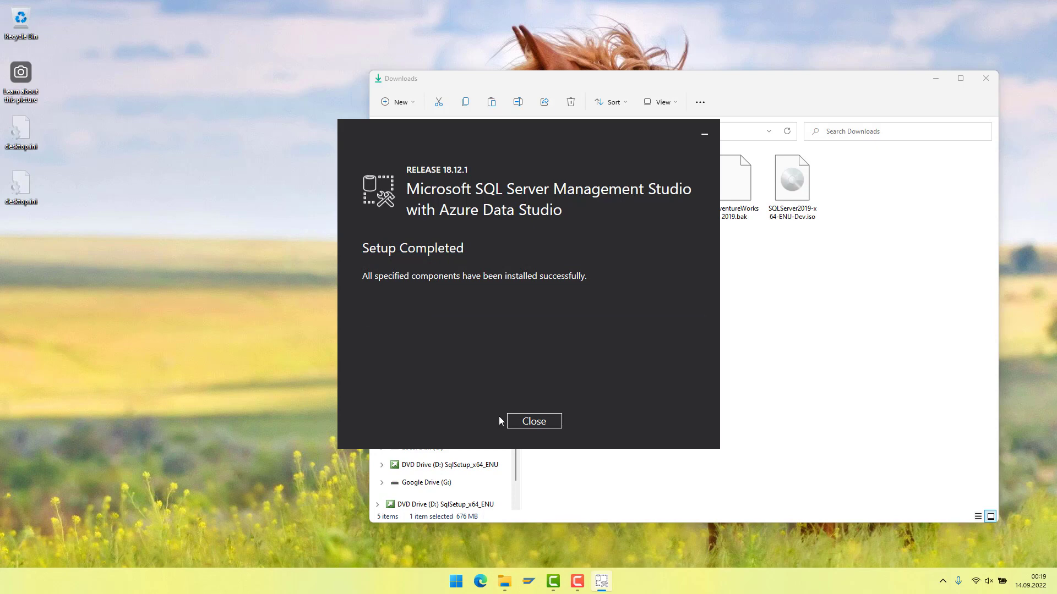
left_click(517, 421)
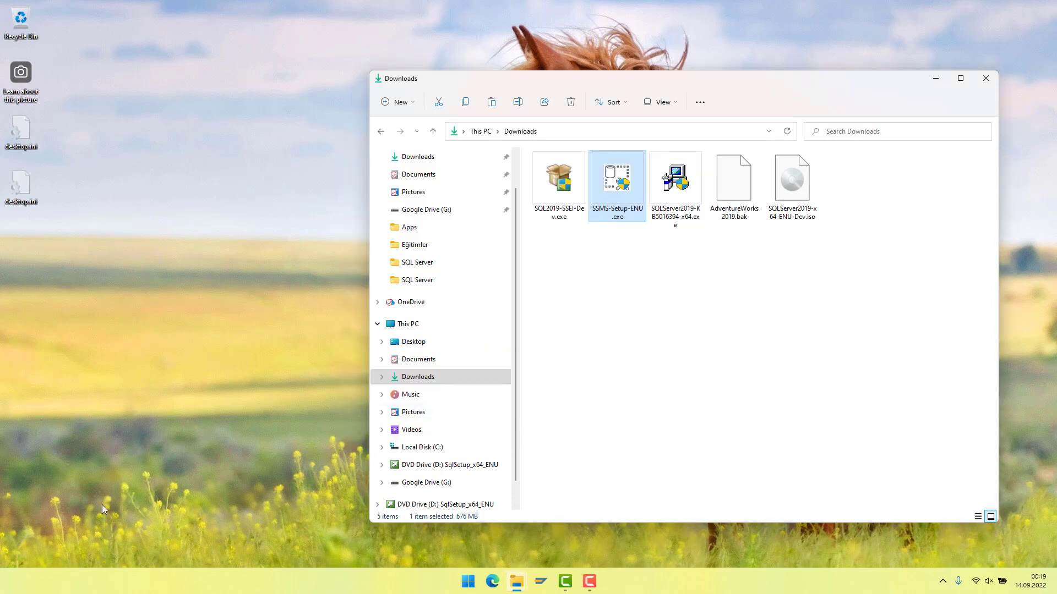
Launch Microsoft SQL Server Management Studio 18, minimize the Downloads window and dismiss the initial server connection dialog.
key("super")
type("ssms")
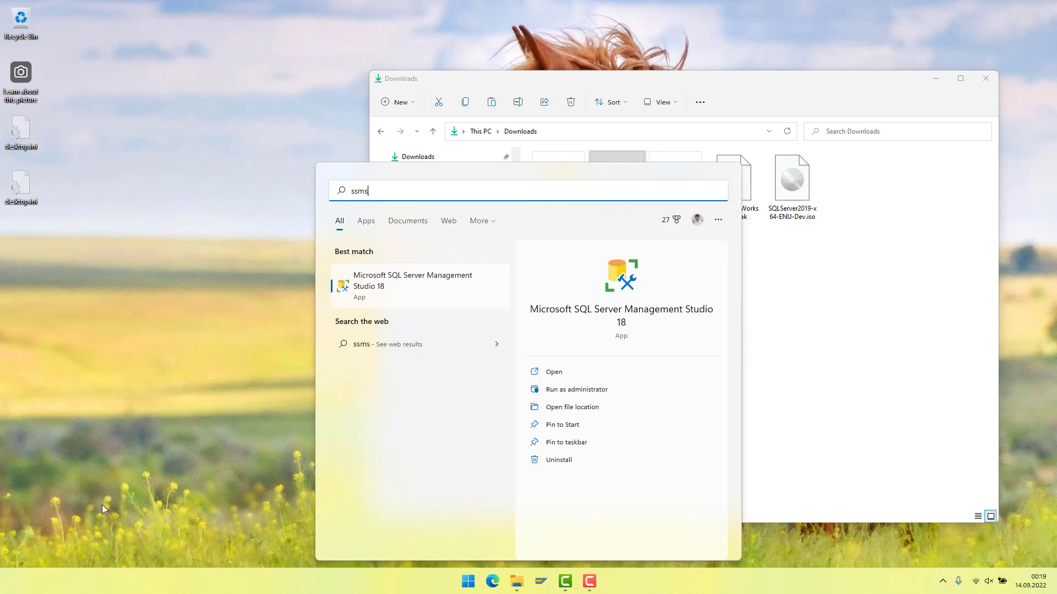
left_click(399, 297)
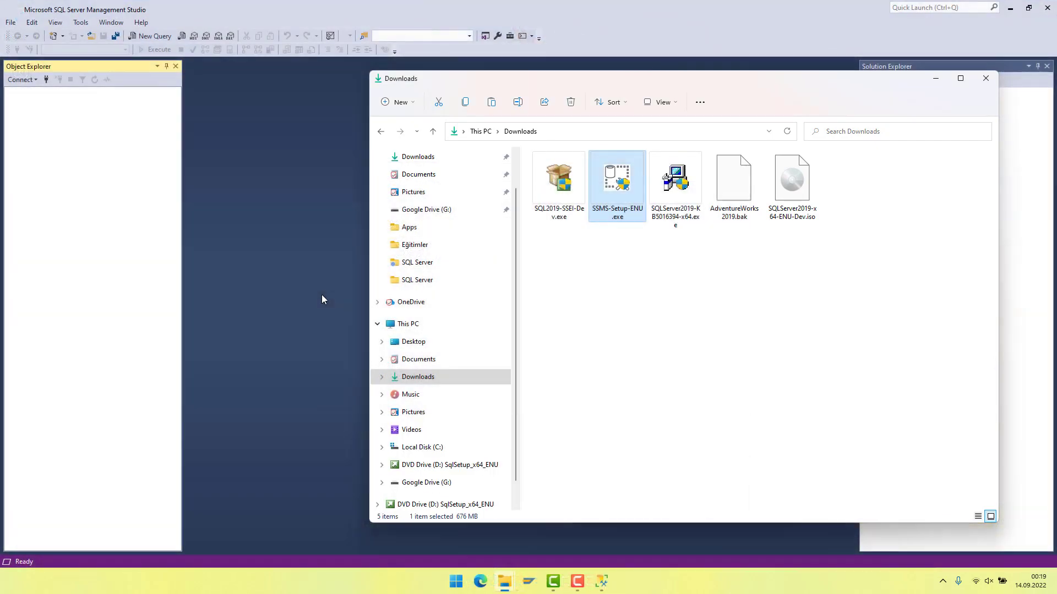
left_click(935, 78)
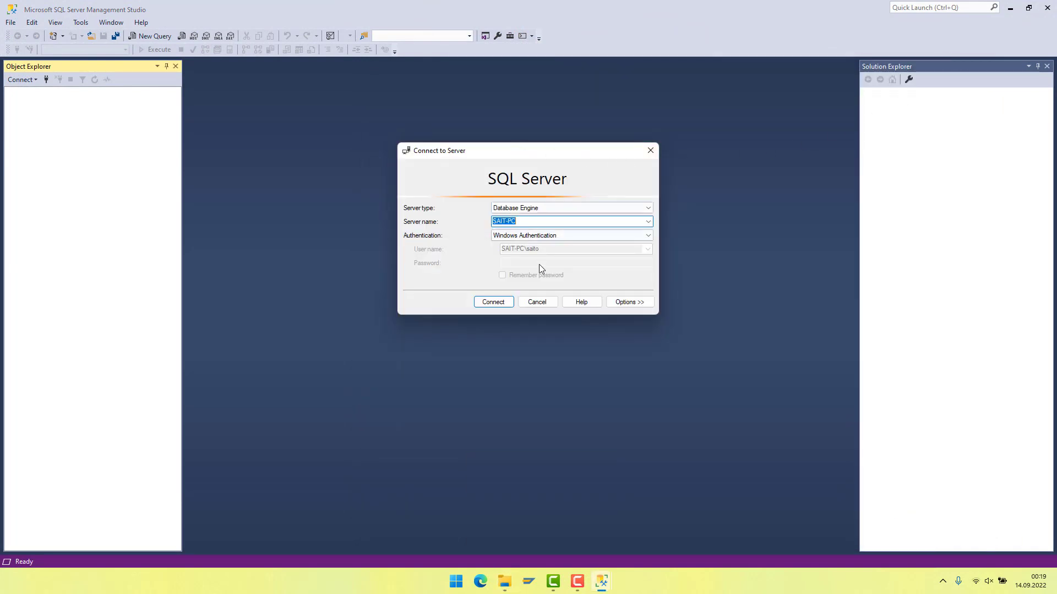
left_click(537, 303)
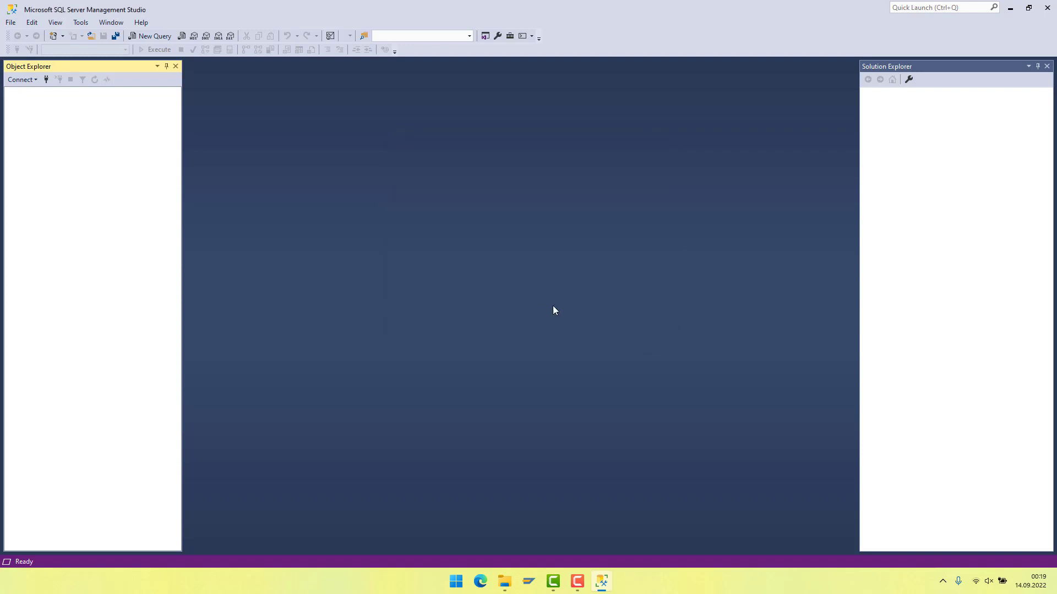
Connect Object Explorer to the Database Engine on localhost using Windows Authentication.
left_click(52, 81)
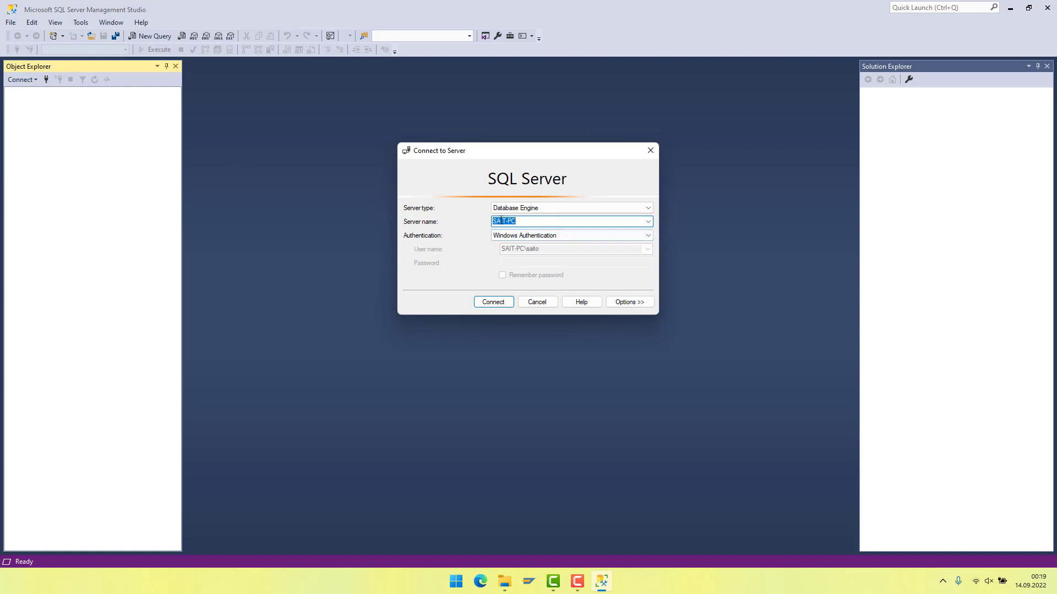
left_click(553, 223)
left_click_drag(525, 222, 455, 224)
key("BackSpace")
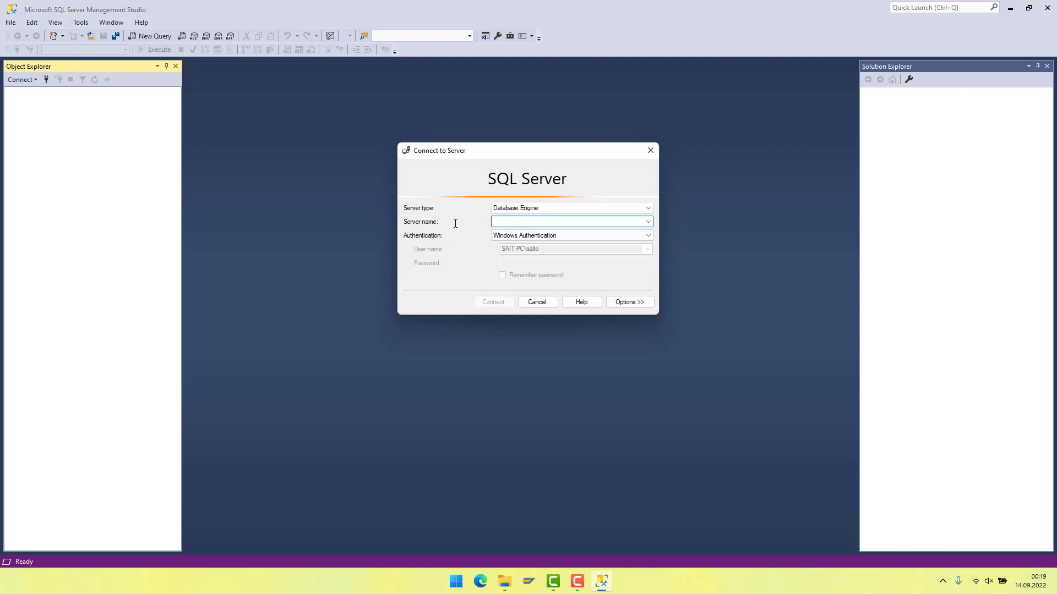
type(".")
key("BackSpace")
type("loc")
key("BackSpace")
key("BackSpace")
type("lo")
left_click(493, 301)
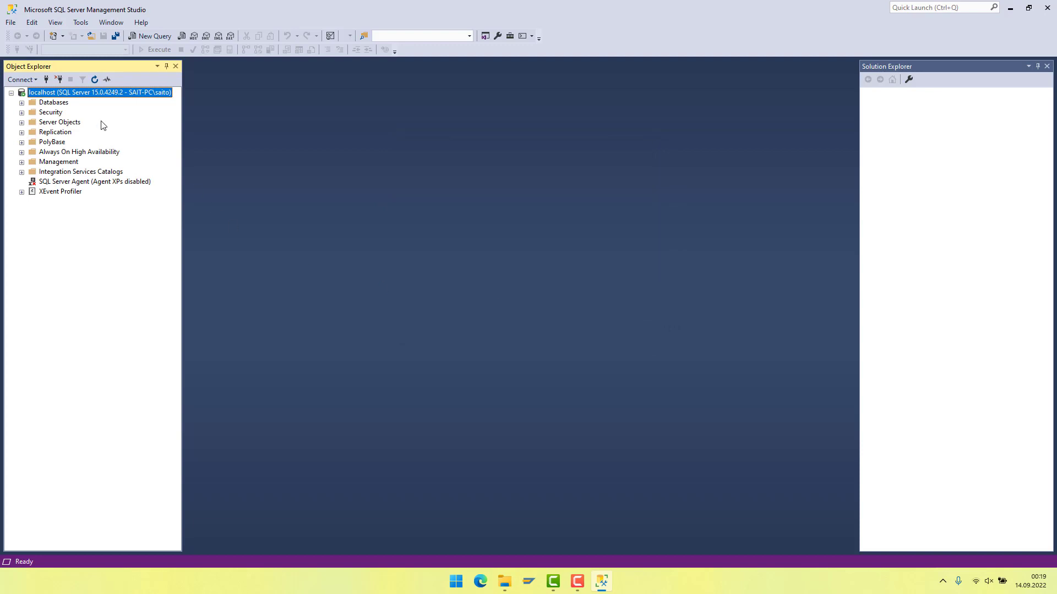
left_click(47, 79)
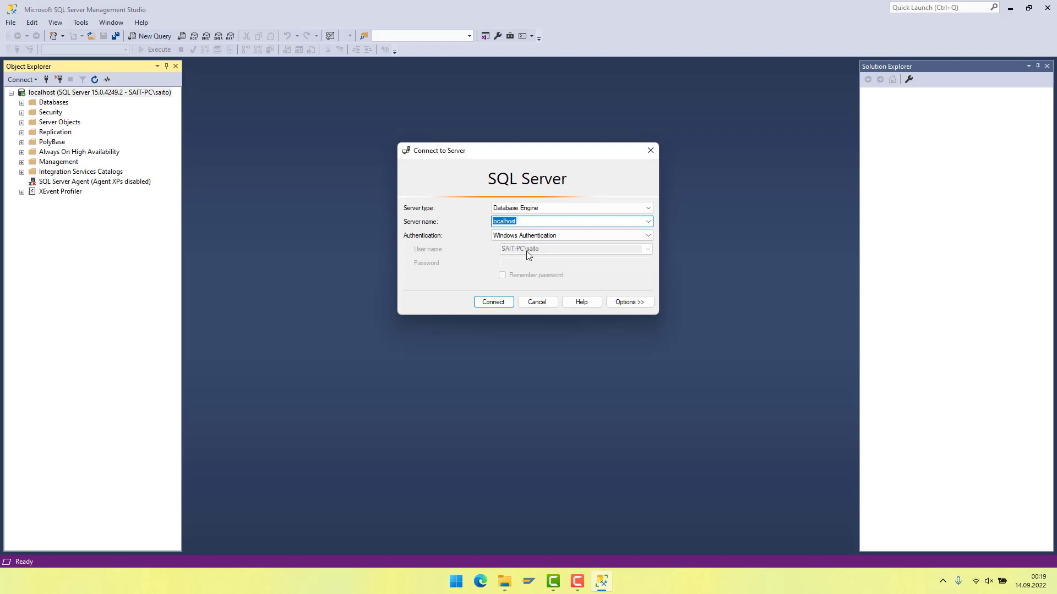
left_click(537, 302)
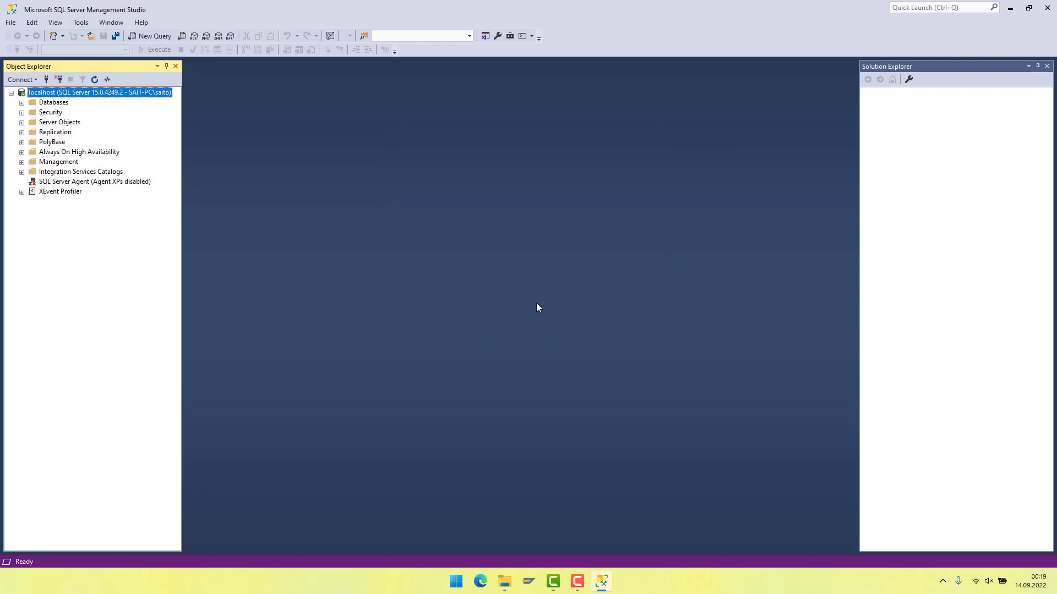
Start a database restore from the Databases folder with Device as the source, and open the backup file browser.
left_click(22, 103)
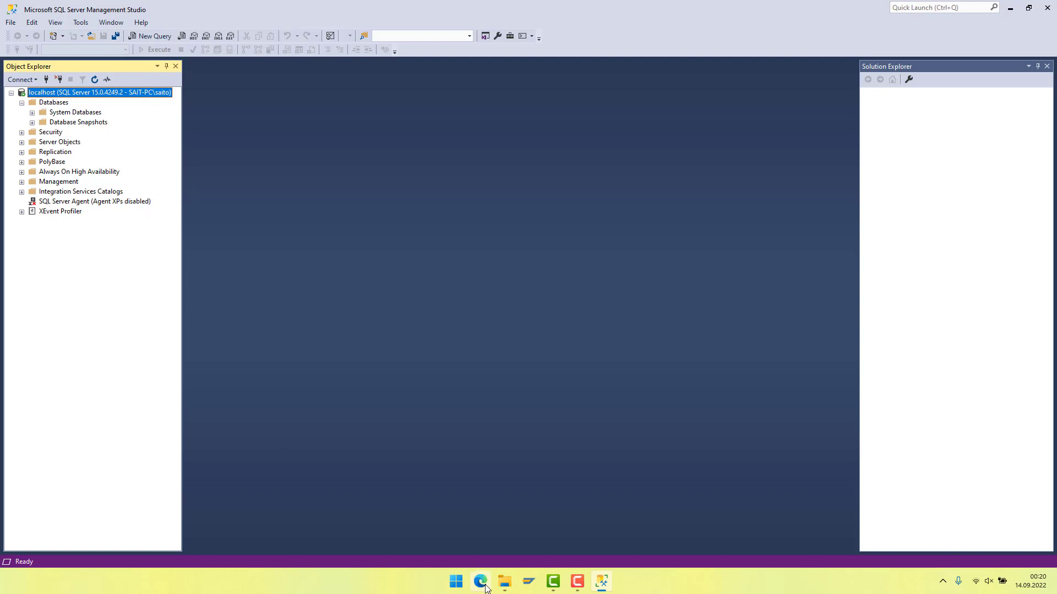
left_click(505, 582)
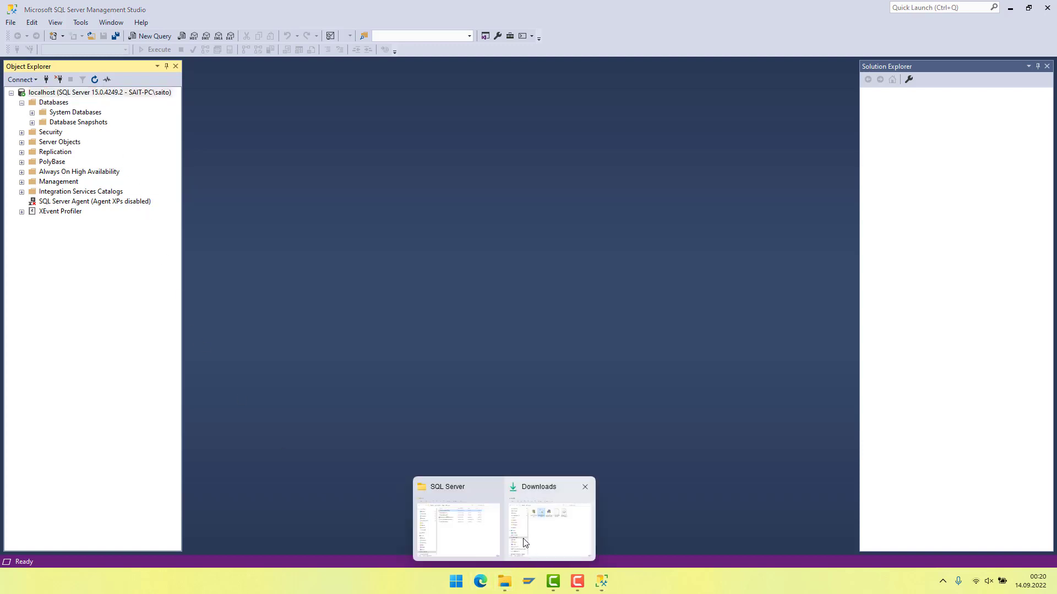
right_click(53, 103)
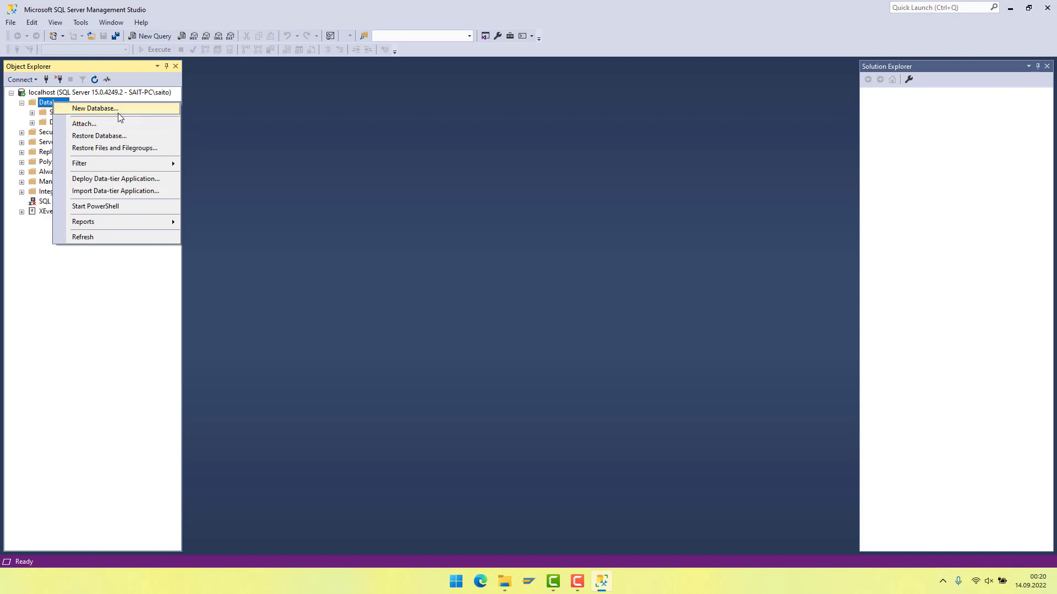
left_click(122, 138)
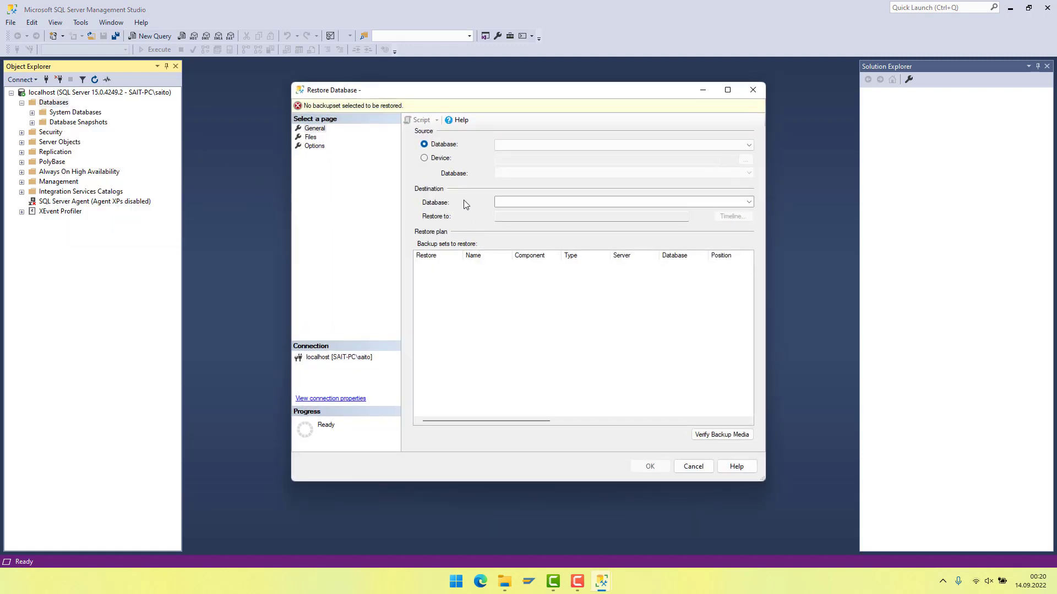
left_click(440, 160)
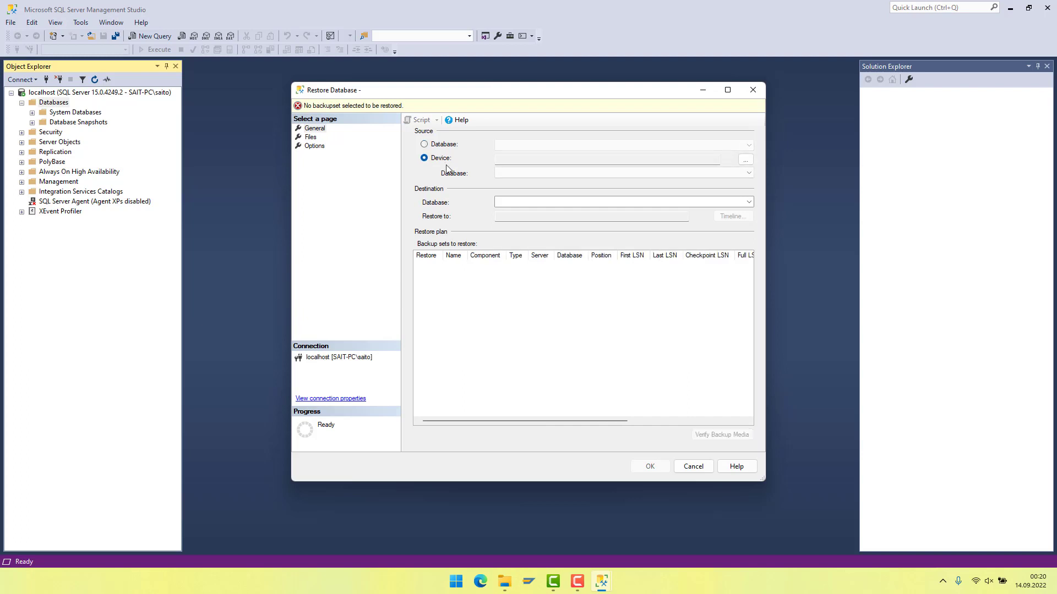
left_click(746, 161)
left_click(613, 256)
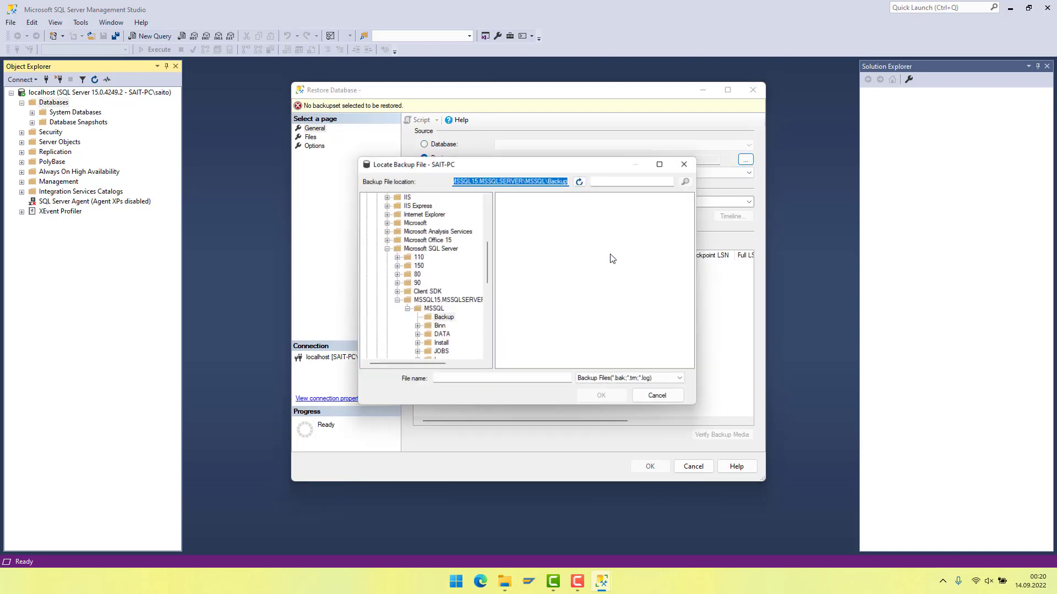
Browse the server's folders to C:\Apps\SQL Server and select AdventureWorks2019.bak as the backup file.
scroll(367, 205, "up", 6)
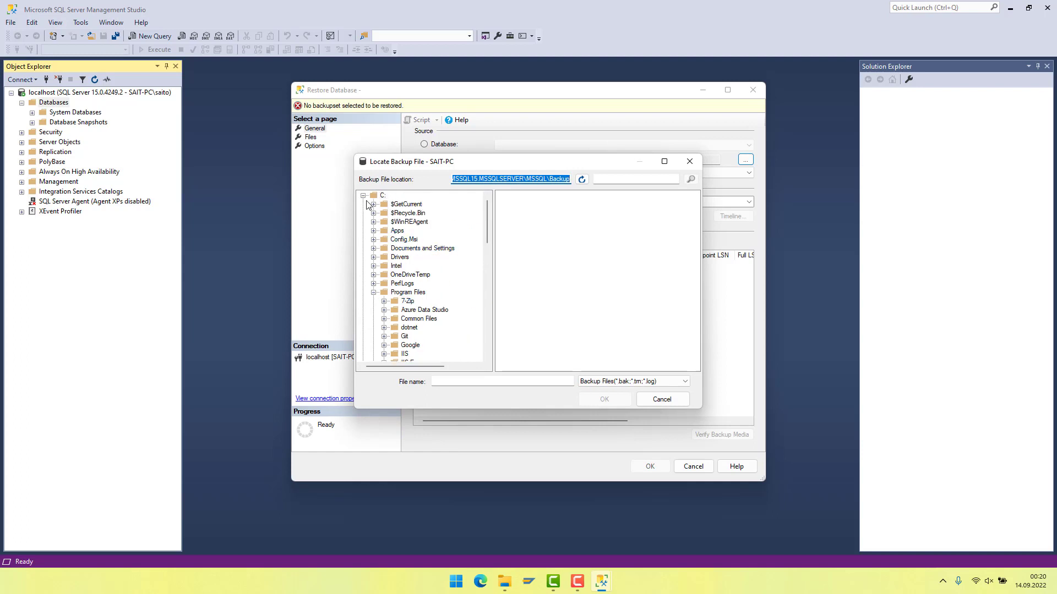
left_click(373, 293)
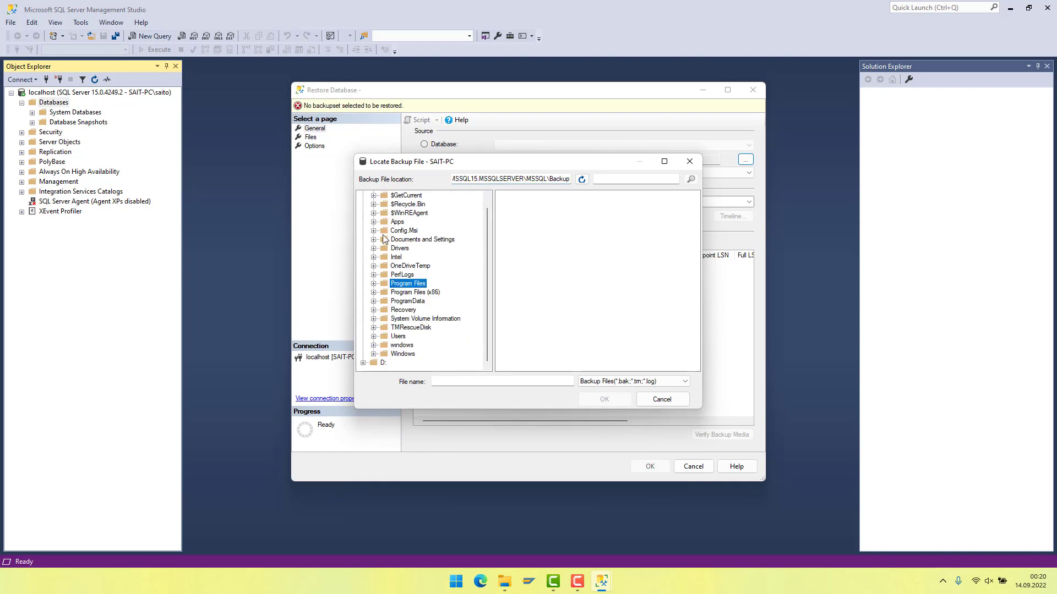
scroll(383, 247, "up", 1)
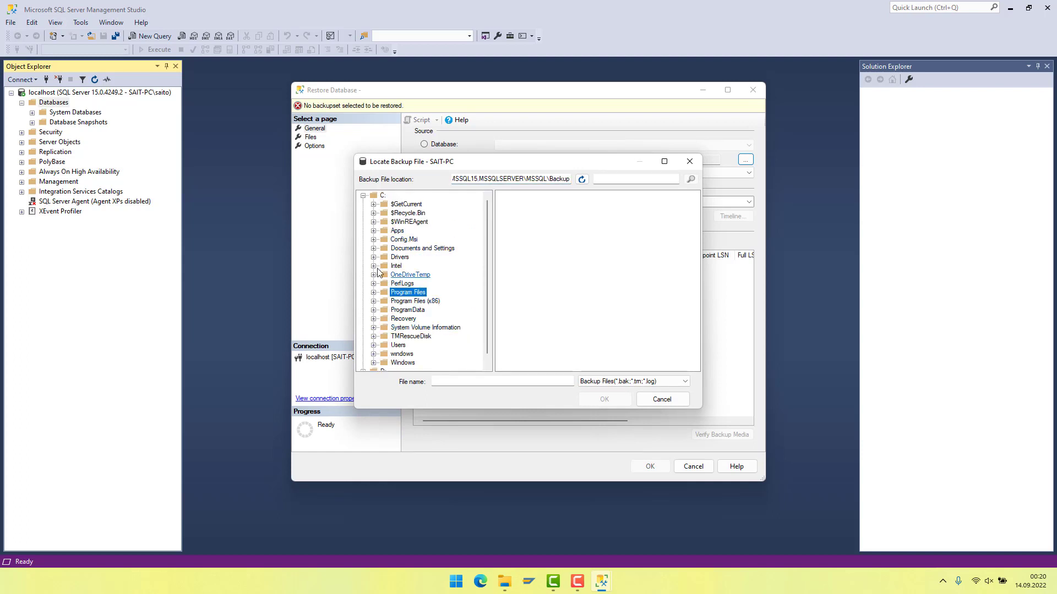
left_click(374, 345)
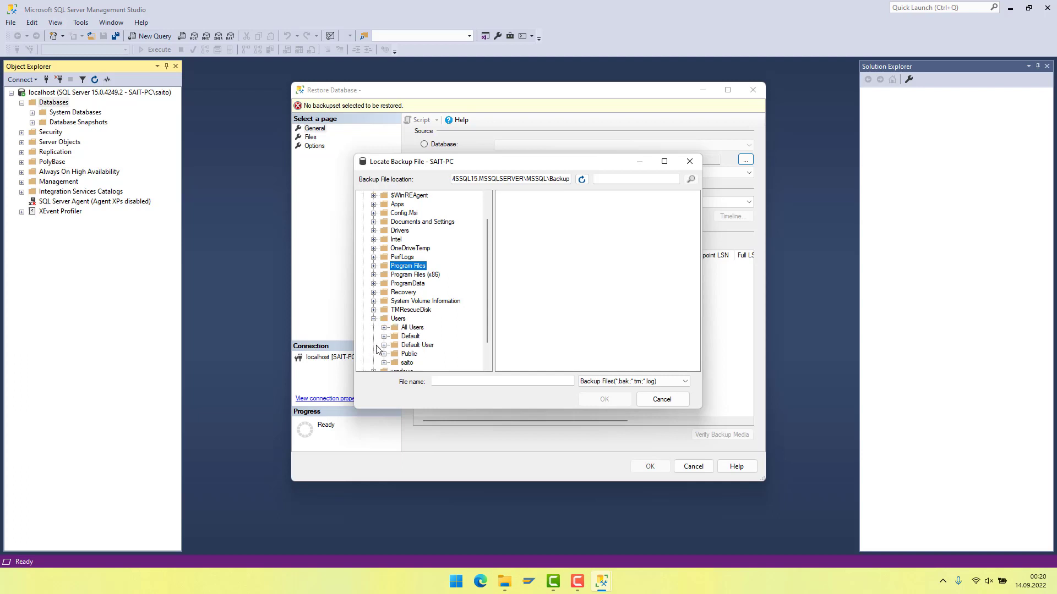
left_click(406, 363)
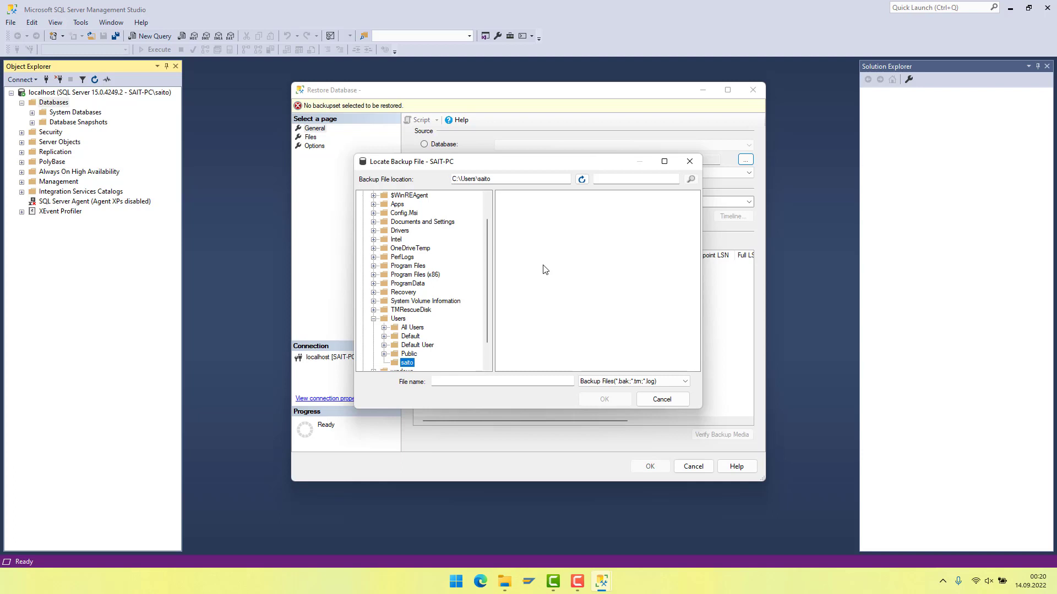
left_click(374, 320)
left_click(374, 222)
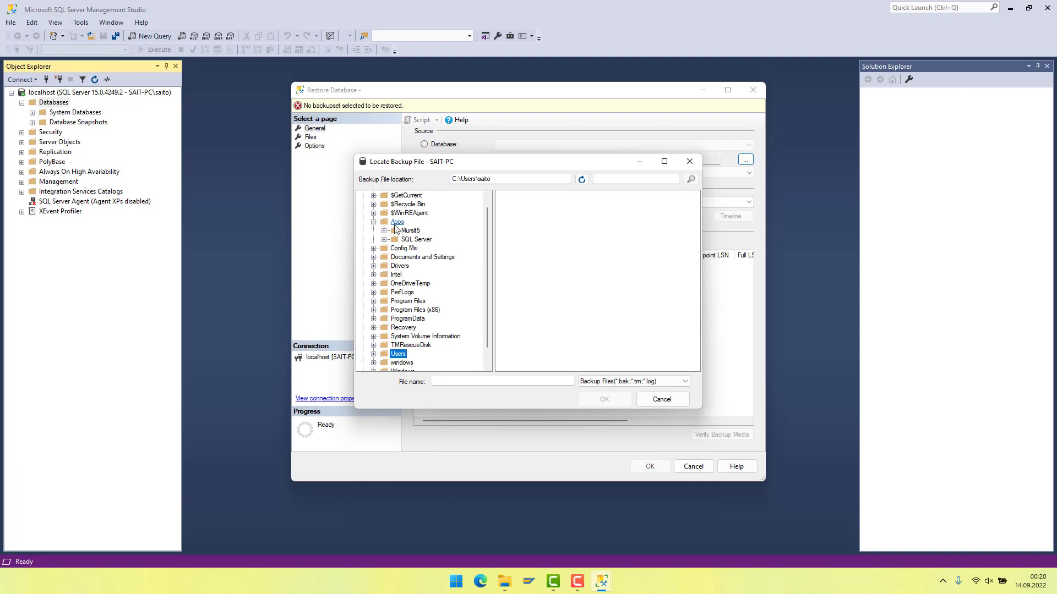
left_click(416, 239)
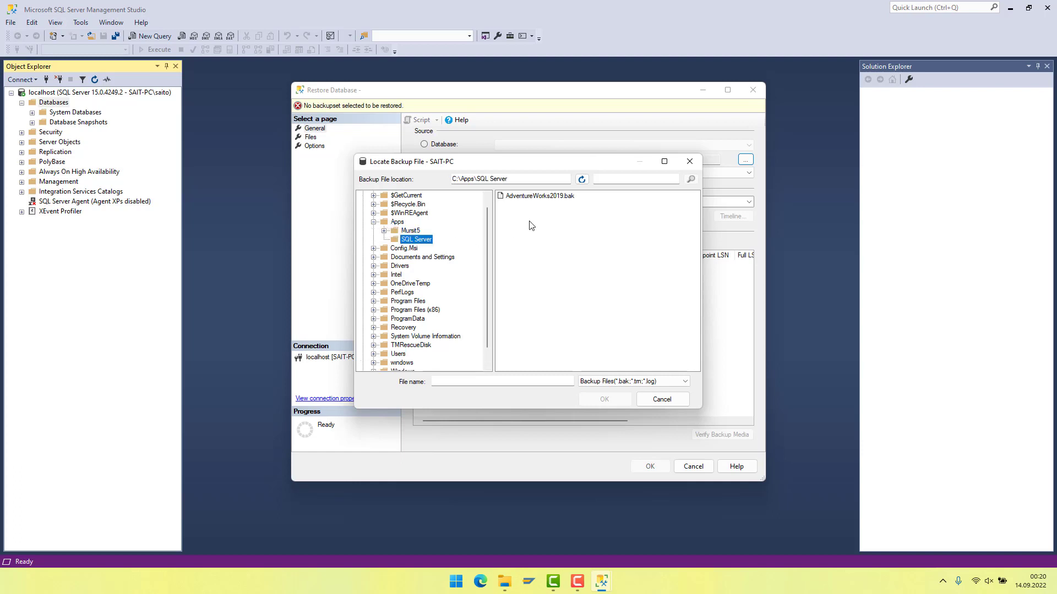
left_click(561, 199)
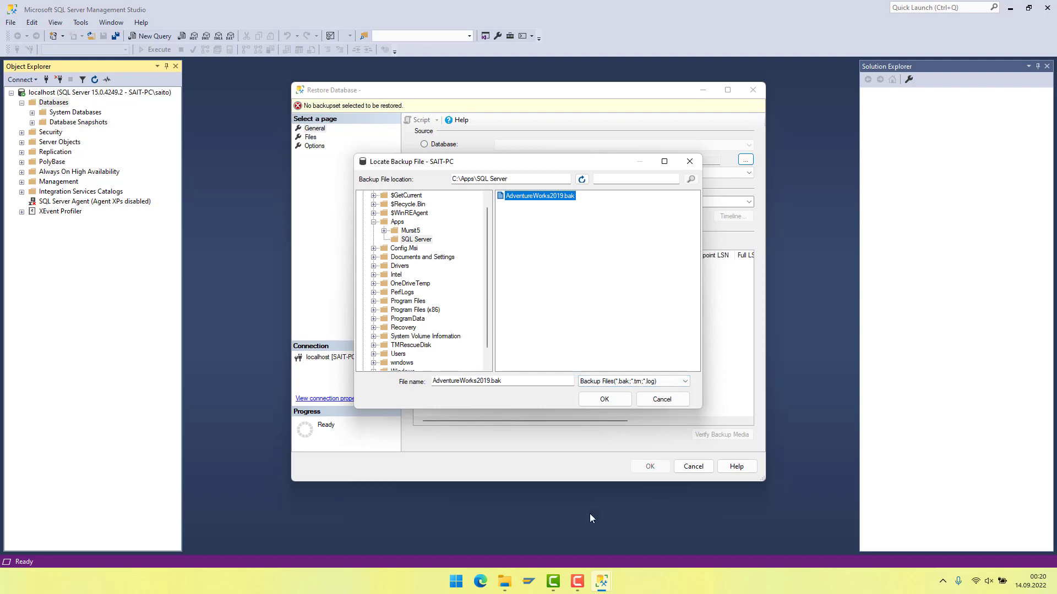
Switch to the Downloads window in File Explorer and copy AdventureWorks2019.bak.
mouse_move(505, 584)
left_click(546, 537)
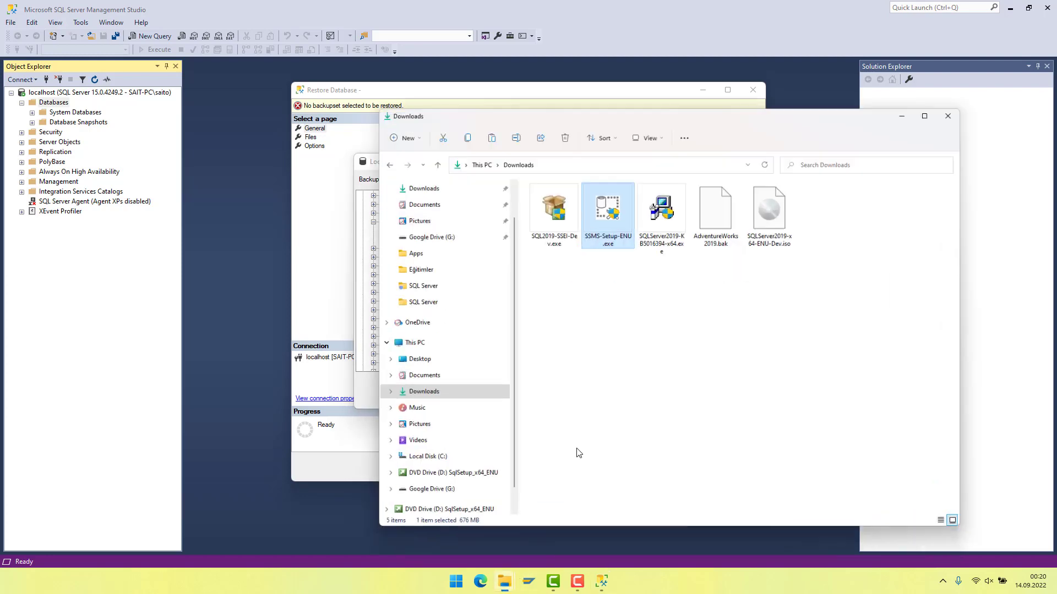
right_click(734, 187)
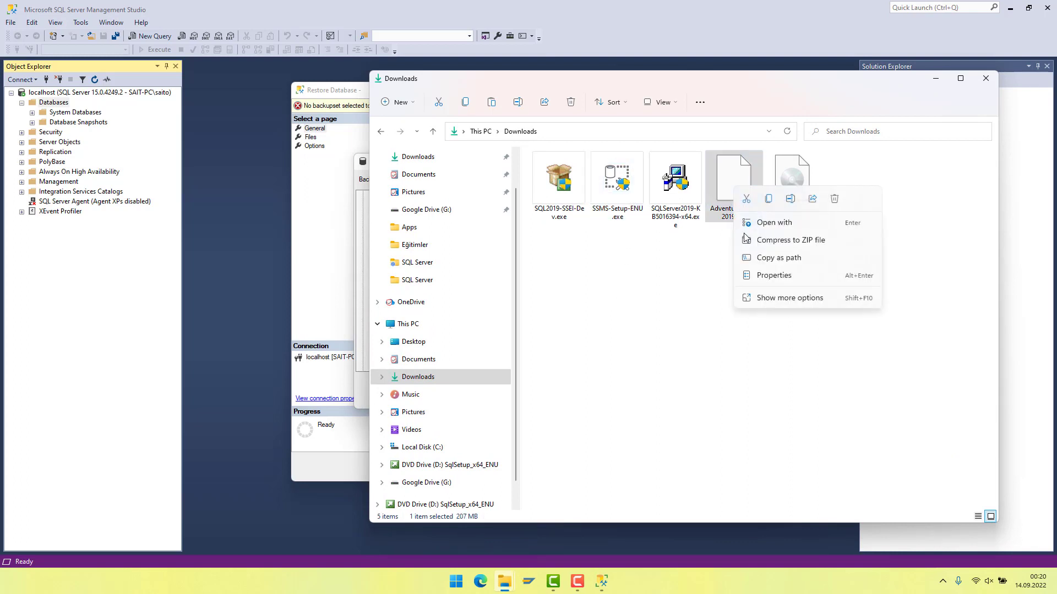
left_click(771, 203)
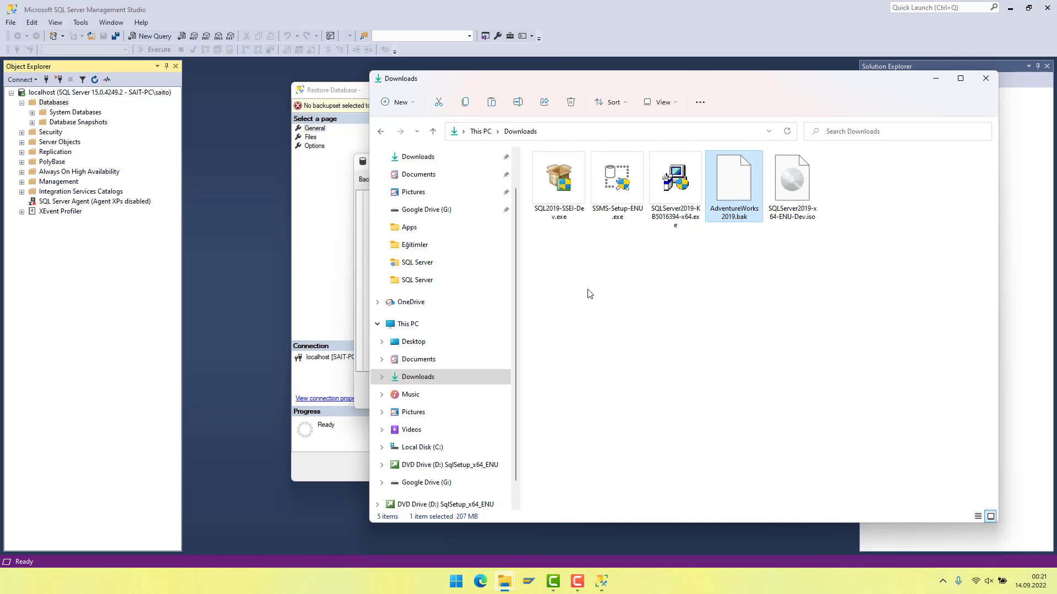
Open the folder C:\Program Files\Microsoft SQL Server\MSSQL15.MSSQLSERVER\MSSQL\Backup in File Explorer.
left_click(421, 447)
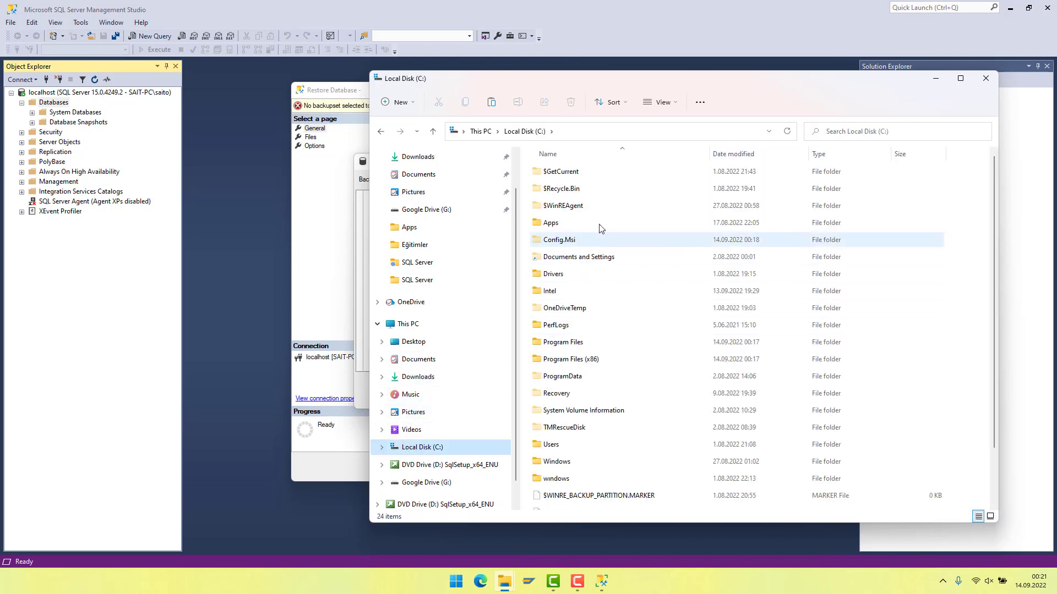
double_click(599, 343)
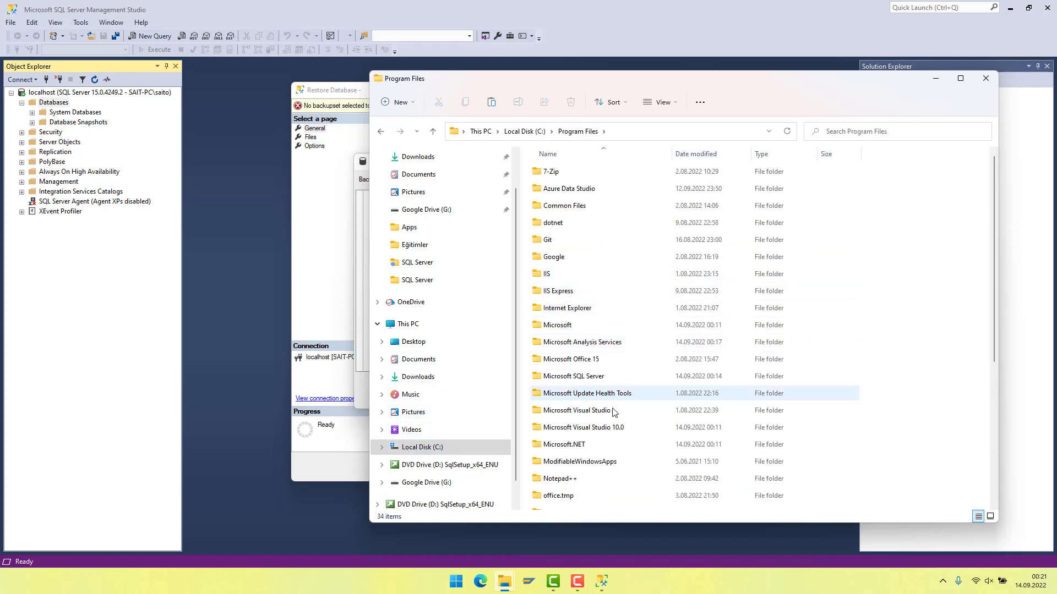
double_click(602, 378)
double_click(590, 257)
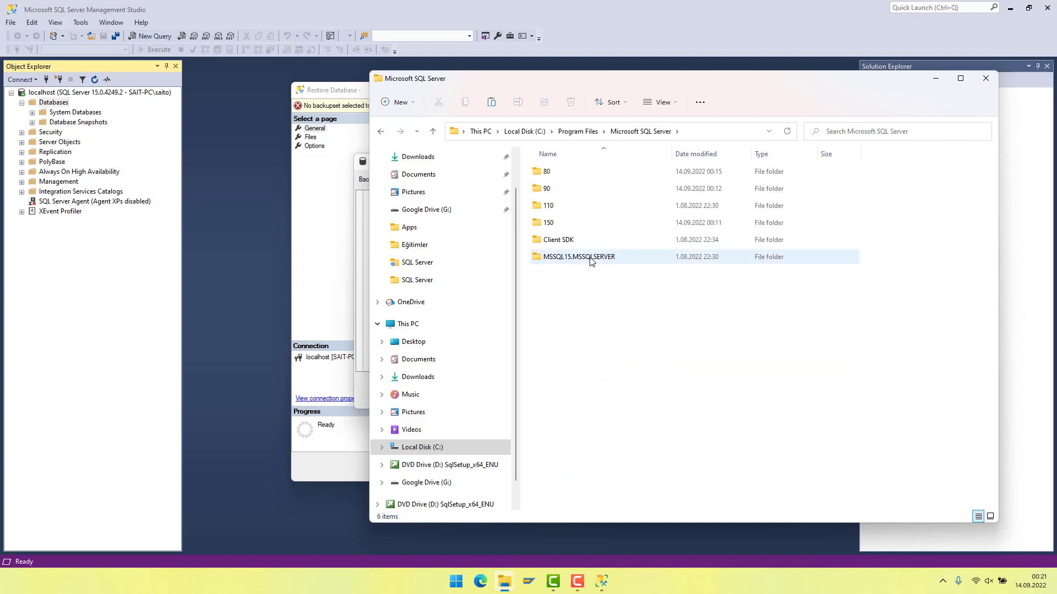
double_click(572, 174)
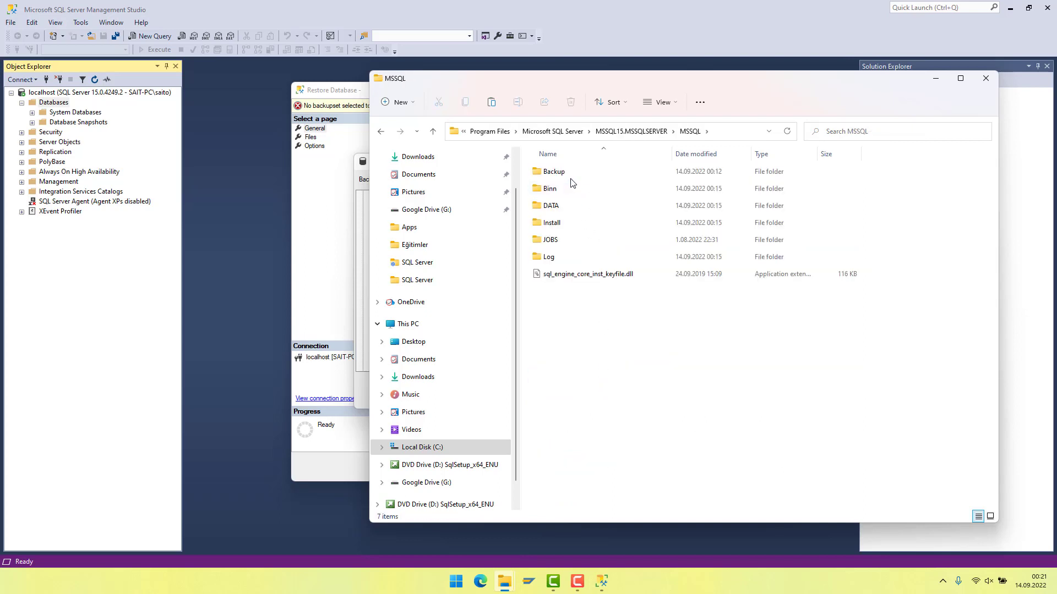
double_click(569, 172)
left_click(560, 304)
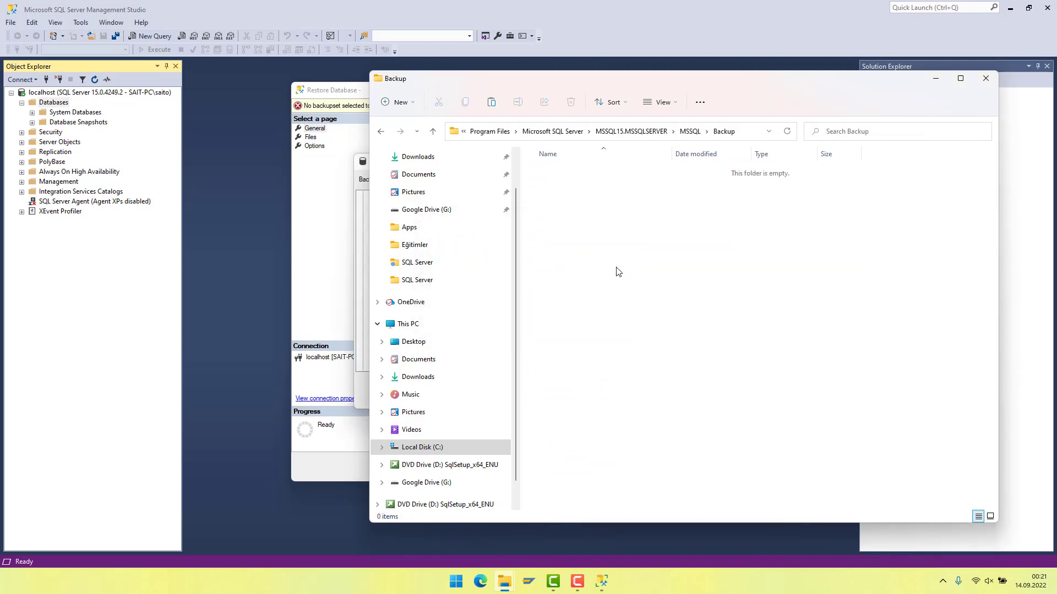
Close the Backup folder window and accept C:\Apps\SQL Server\AdventureWorks2019.bak as the backup media for the restore.
right_click(615, 263)
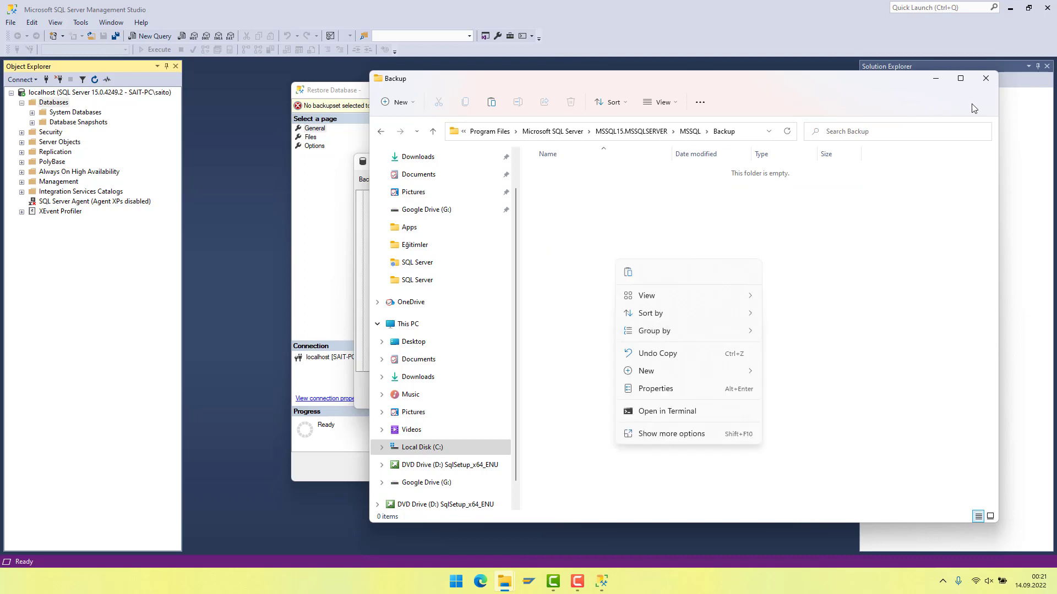
left_click(985, 83)
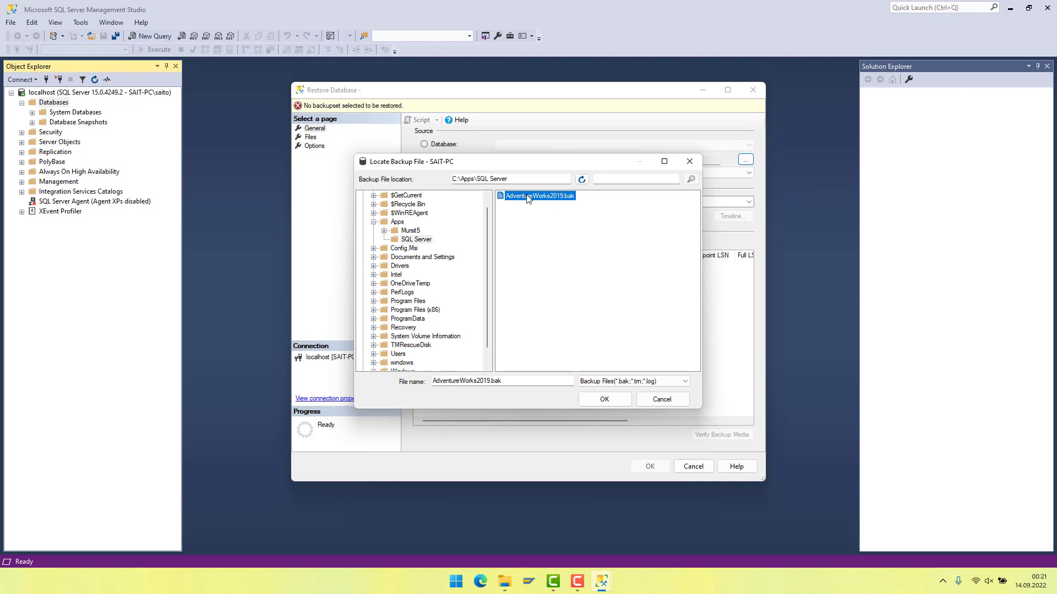
left_click(606, 403)
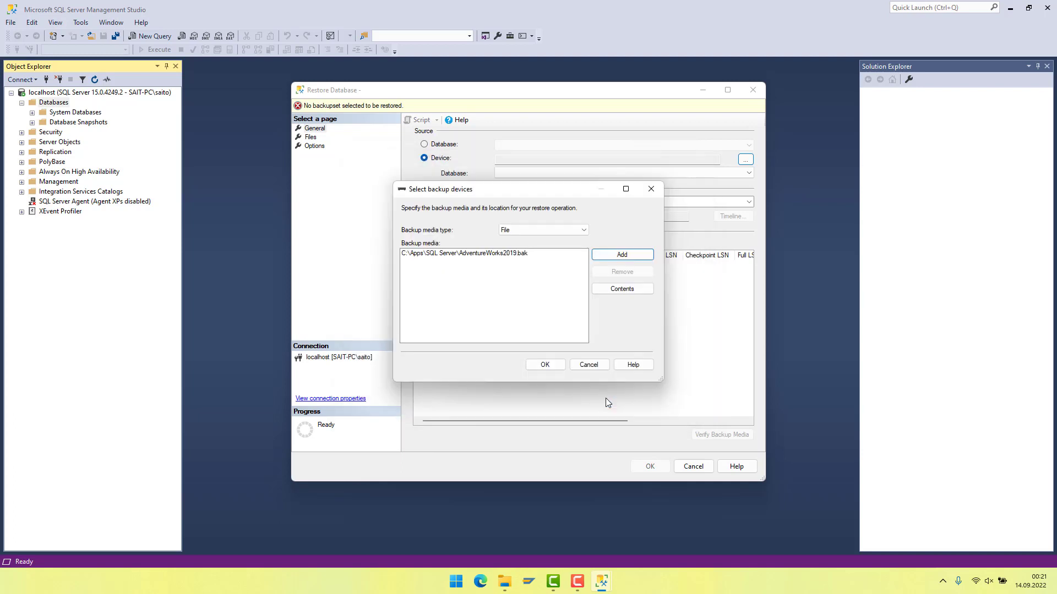
left_click(554, 368)
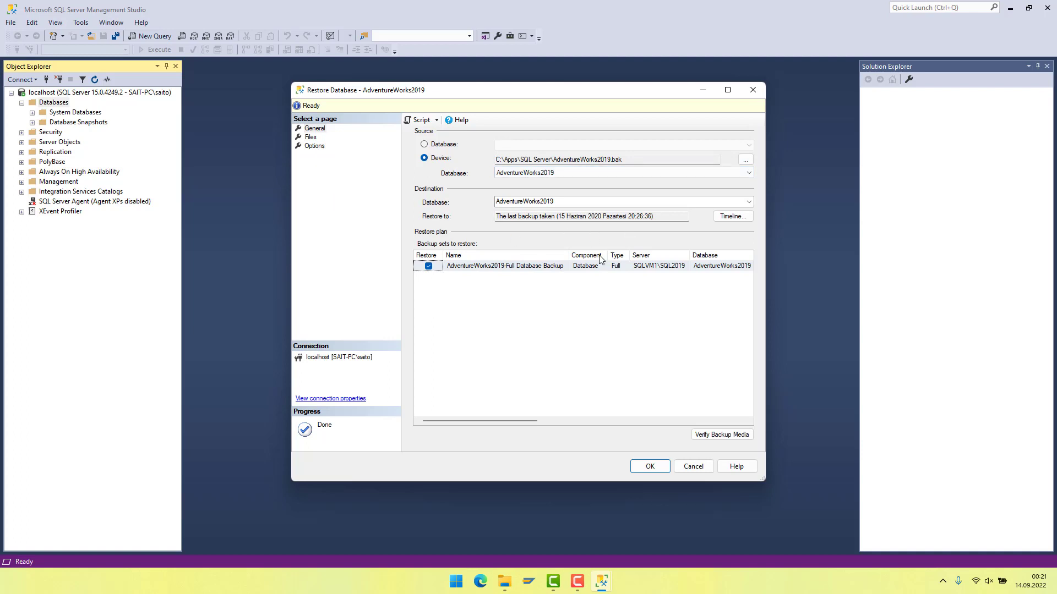
Try to restore the AdventureWorks2019 database from the selected full backup and open the message linked under Progress.
left_click(650, 466)
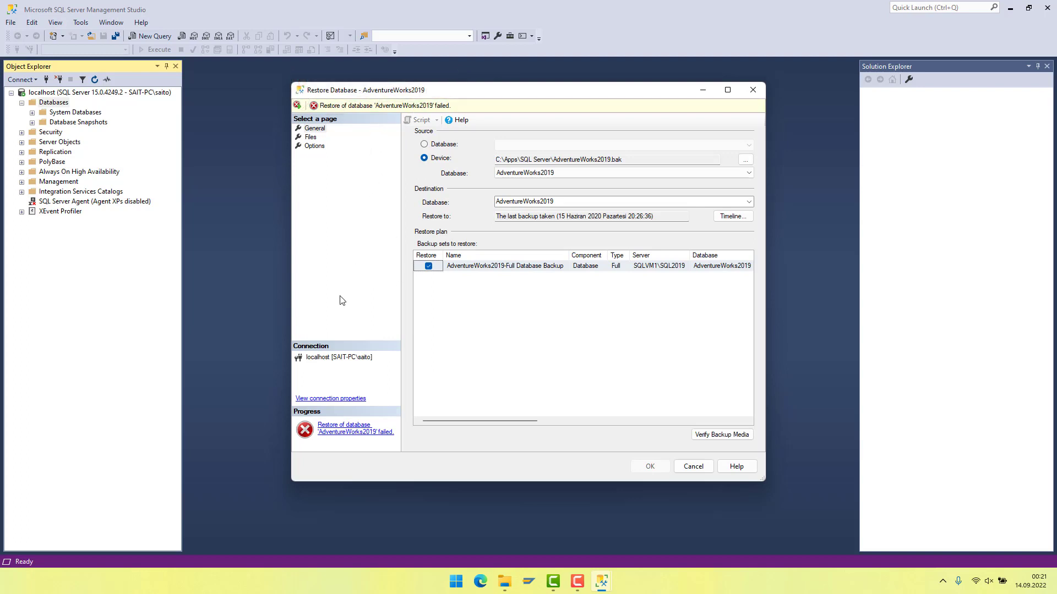
left_click(349, 432)
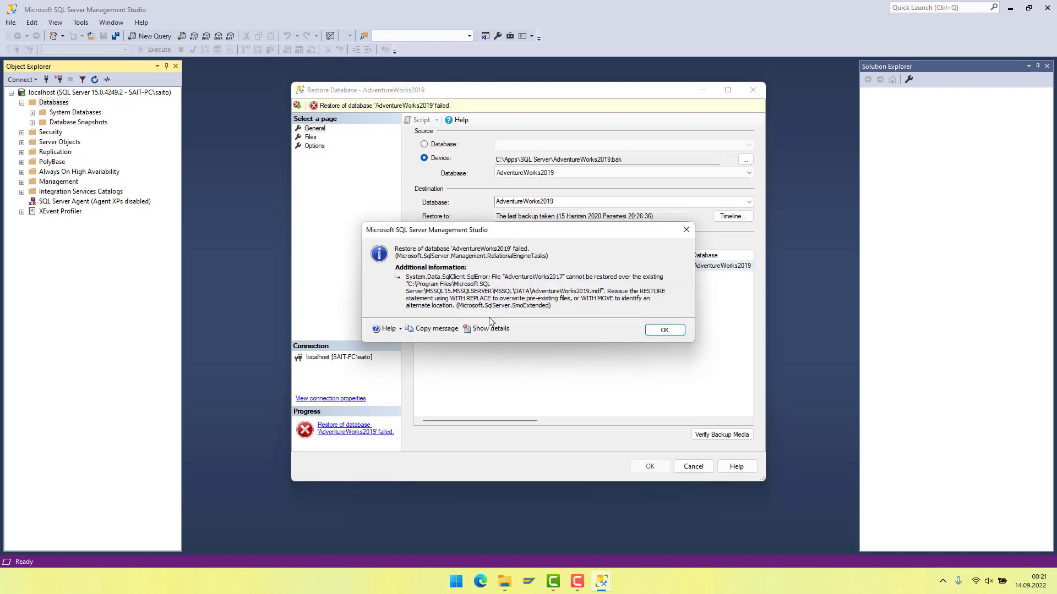
Switch to File Explorer and open C:\Program Files\Microsoft SQL Server\MSSQL15.MSSQLSERVER\MSSQL\DATA, granting permanent access to the folder.
left_click(505, 580)
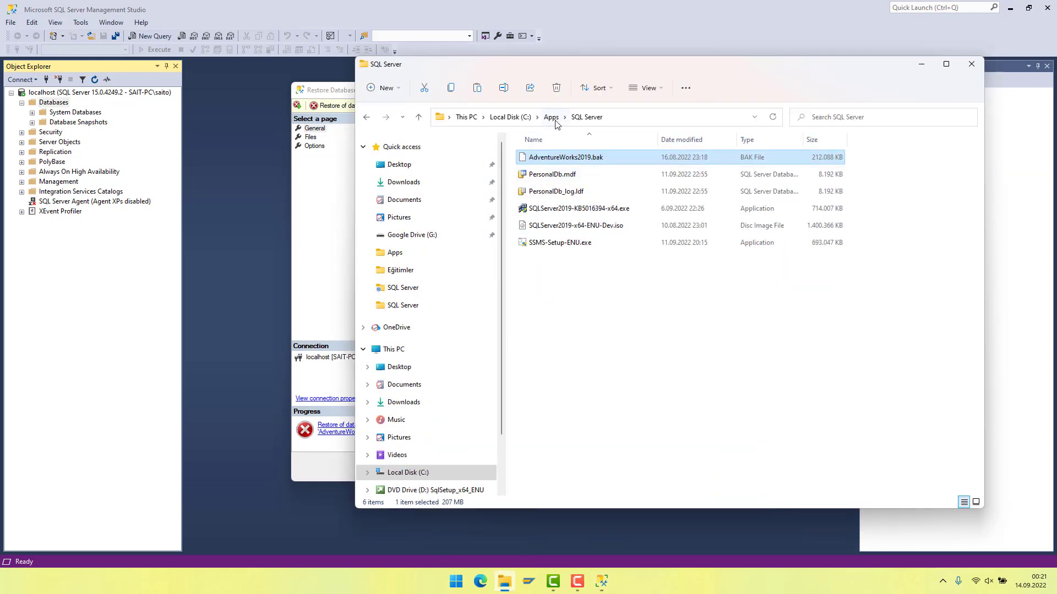
left_click(408, 473)
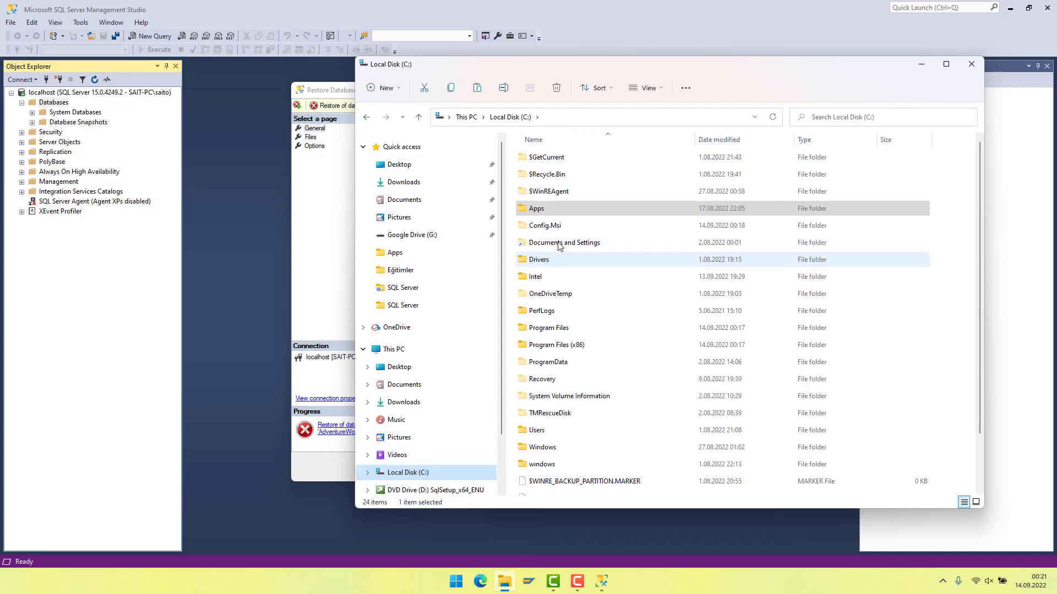
double_click(548, 327)
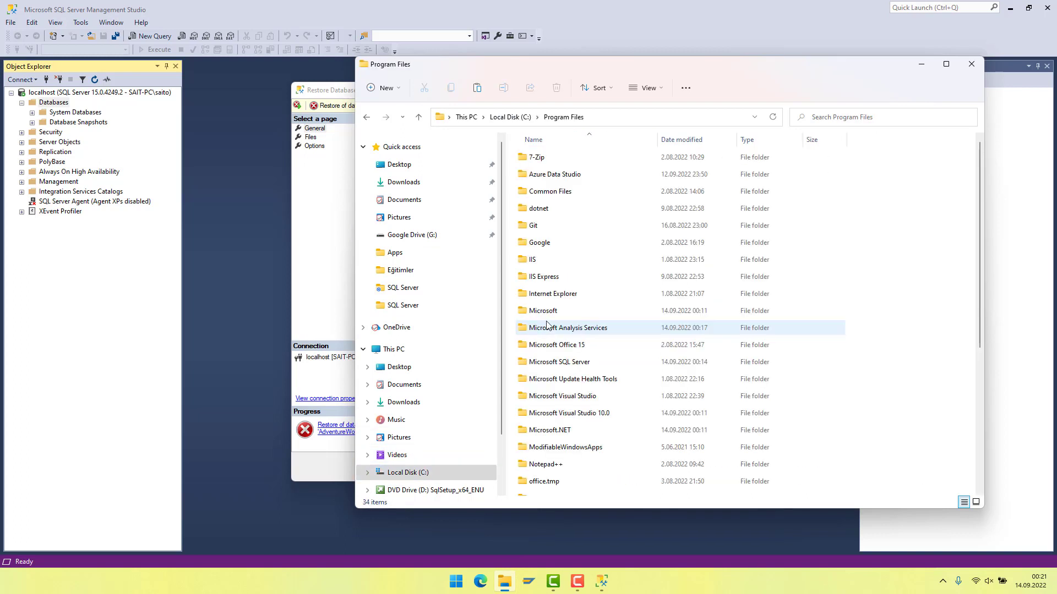
double_click(569, 358)
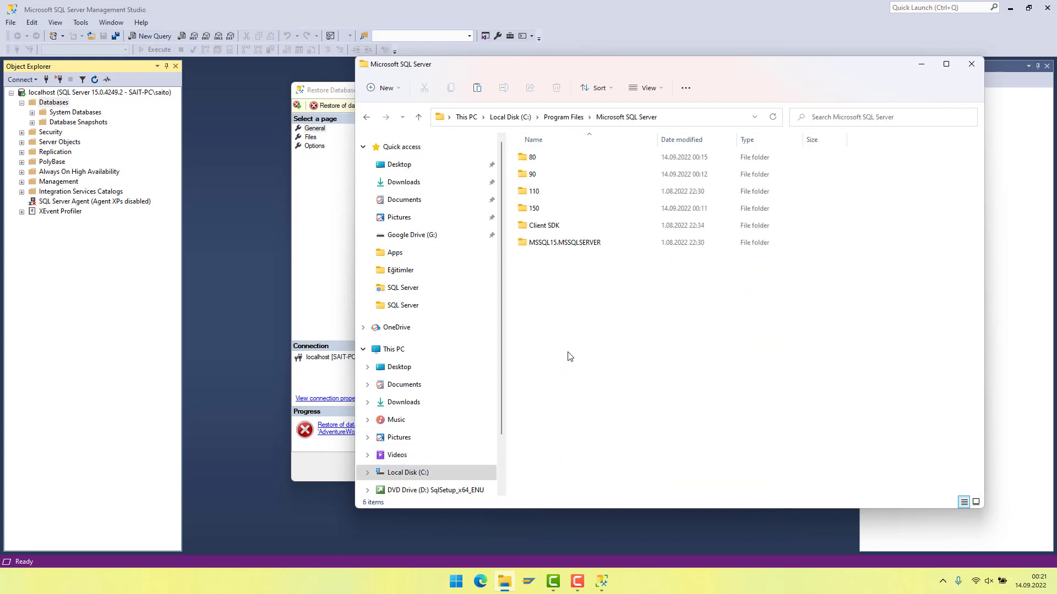
double_click(572, 243)
double_click(564, 160)
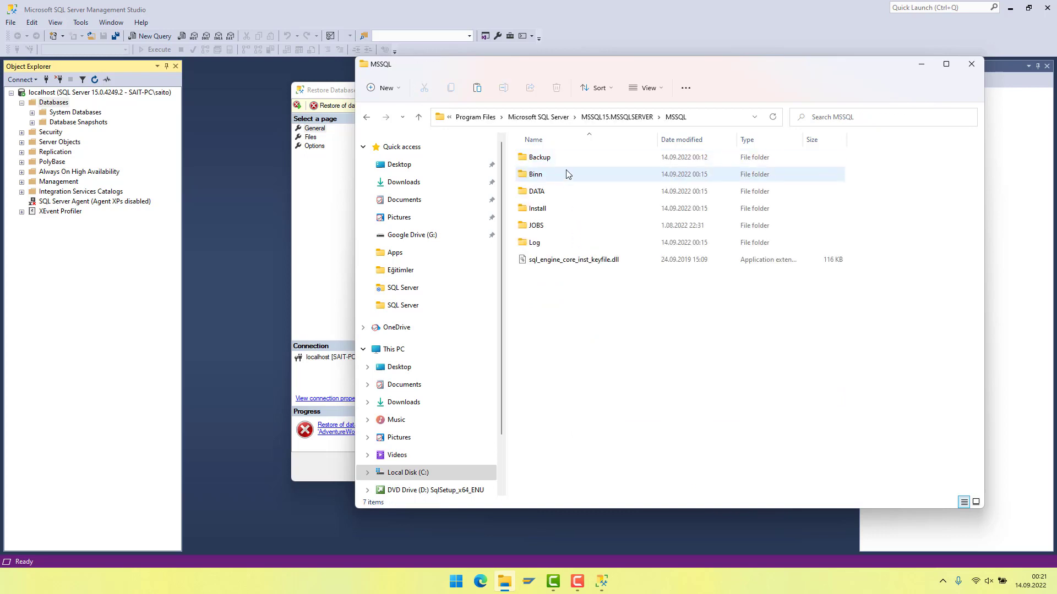
double_click(548, 189)
left_click(549, 303)
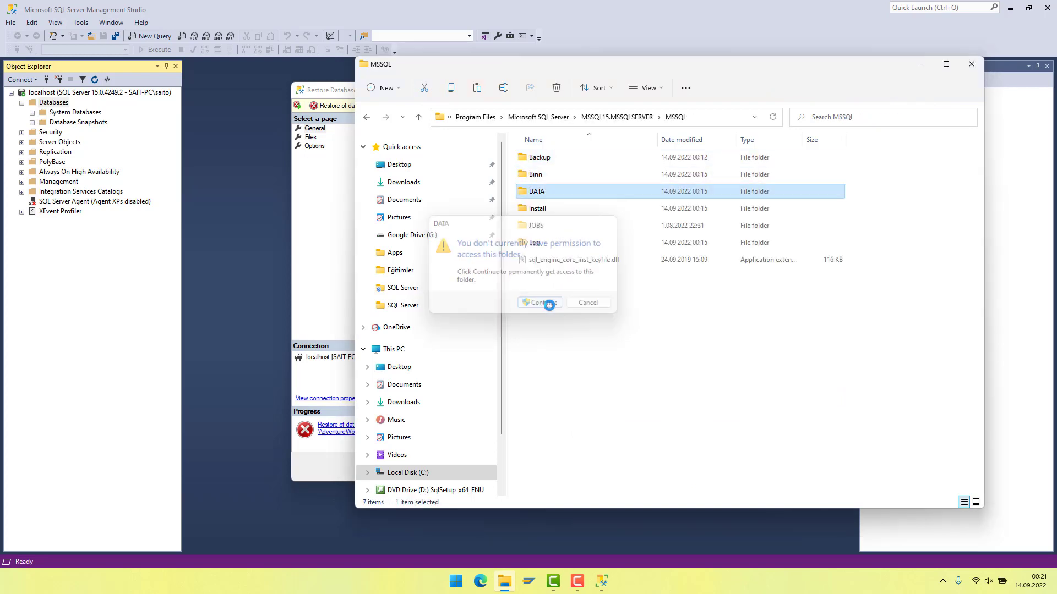
Permanently delete AdventureWorks2019.mdf and AdventureWorks2019_log.ldf from the DATA folder and close File Explorer.
left_click(566, 161)
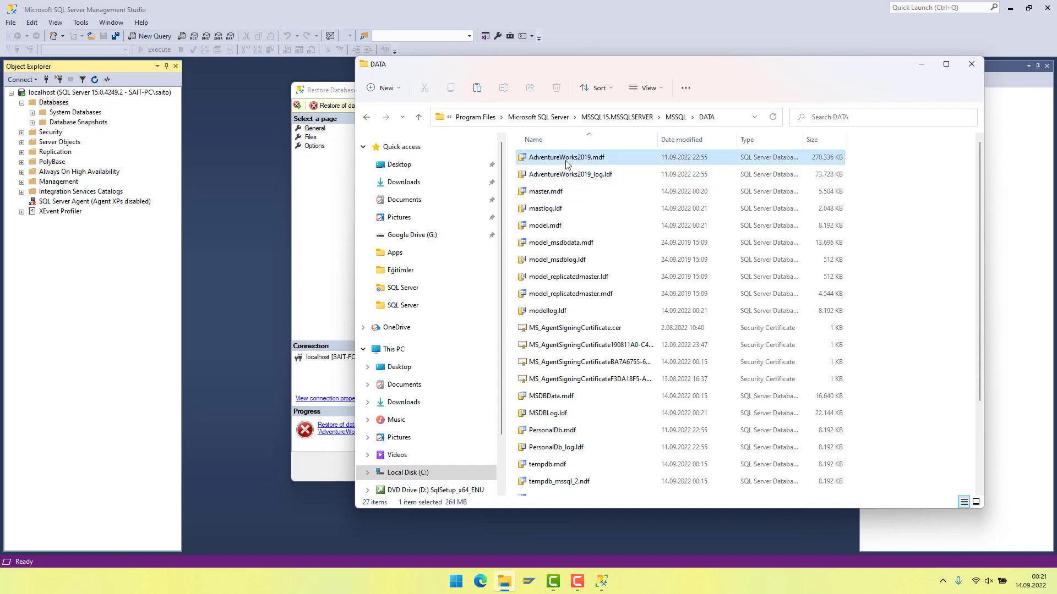
left_click(568, 175, "ctrl")
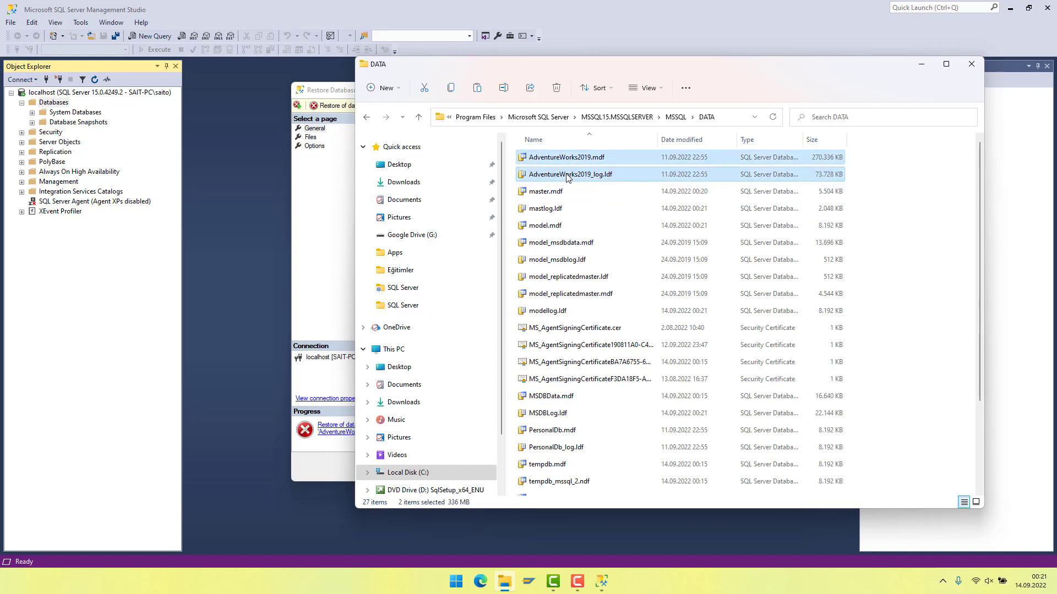
key("shift+Delete")
key("Return")
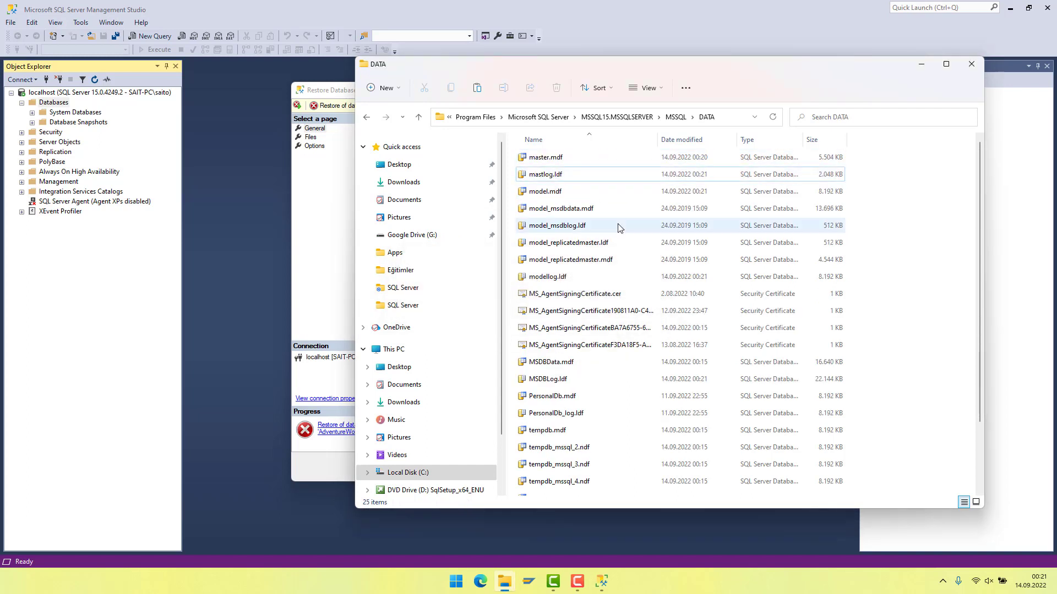
left_click(972, 67)
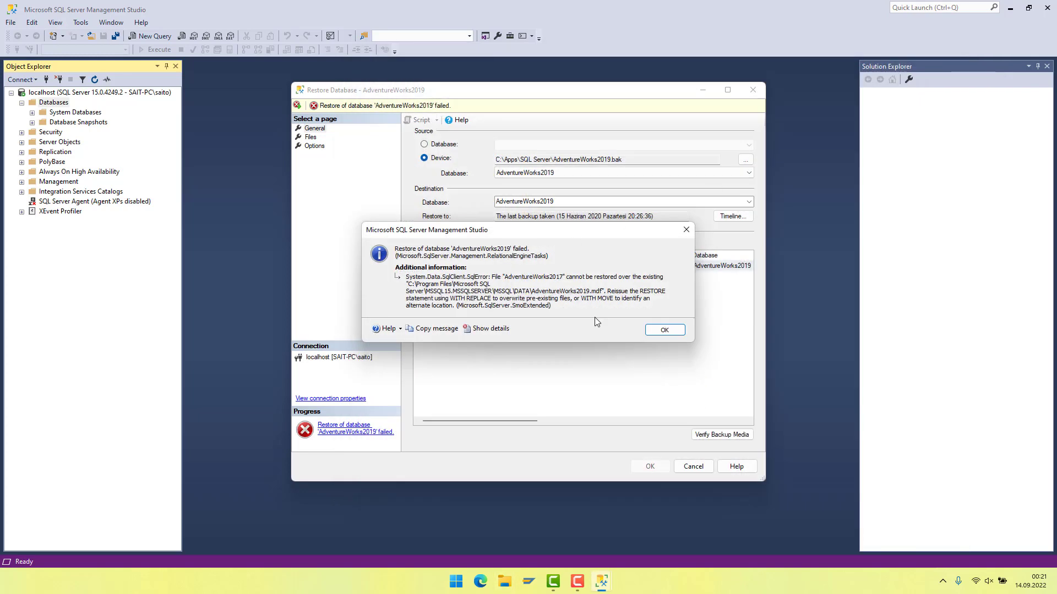
Dismiss the restore error, verify the backup media and restore the AdventureWorks2019 database again.
left_click(667, 331)
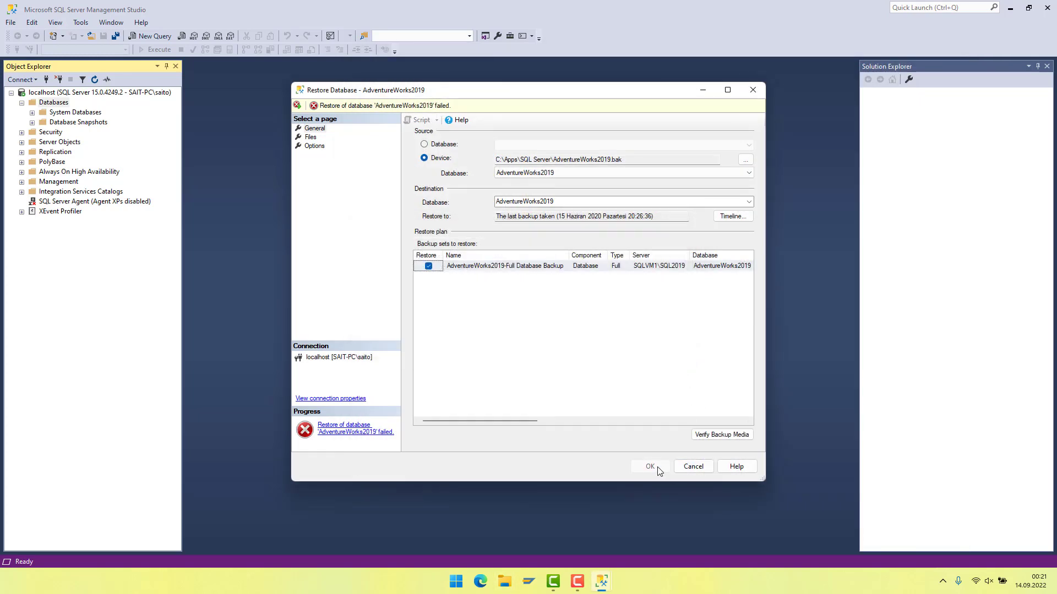
left_click(706, 436)
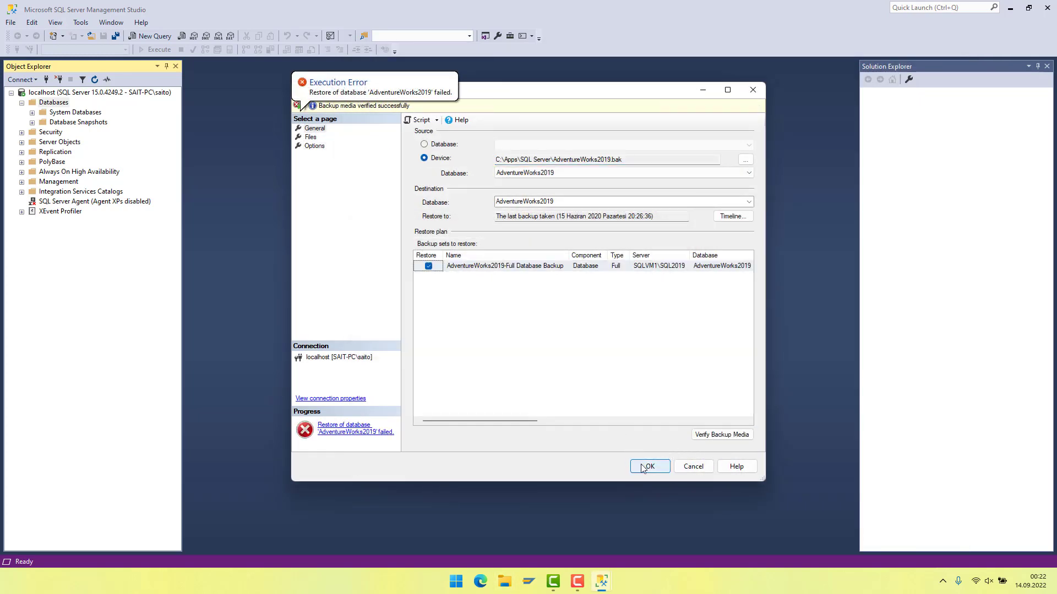
left_click(644, 467)
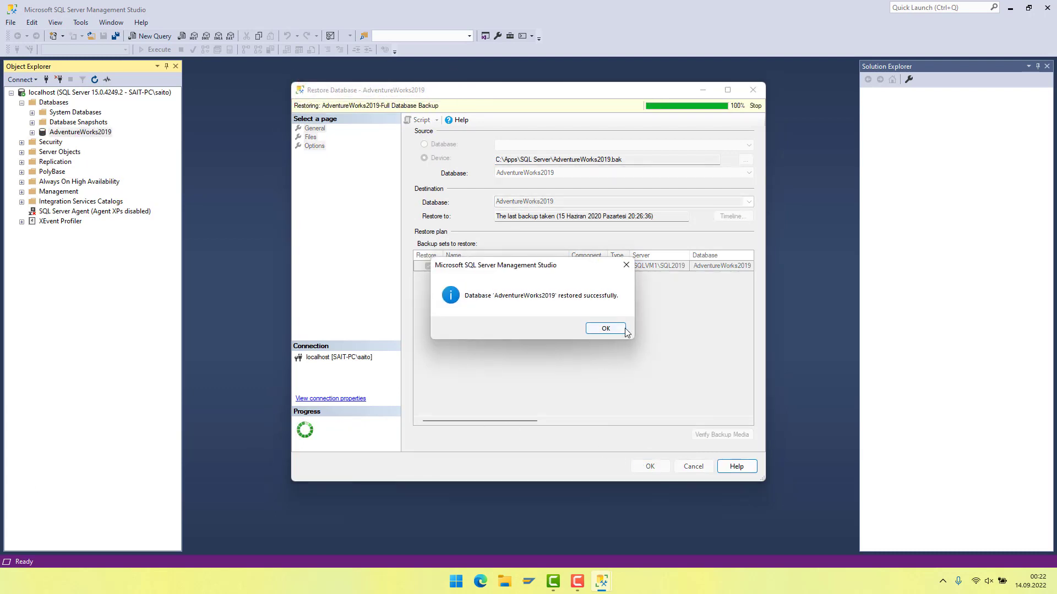
left_click(619, 330)
Expand the AdventureWorks2019 database and its Tables folder in Object Explorer and look through the table list.
left_click(32, 132)
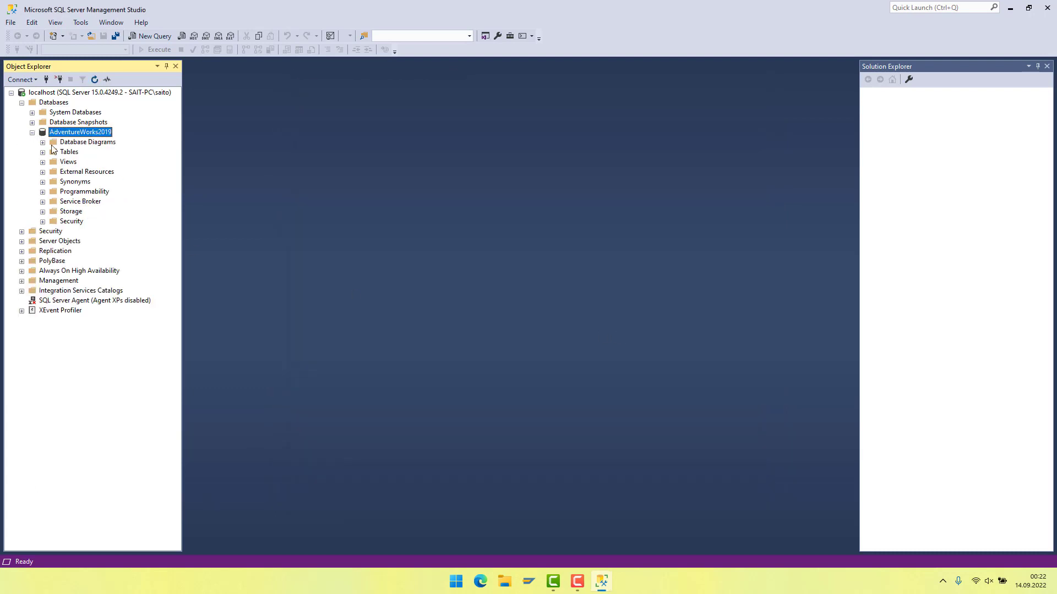
left_click(43, 152)
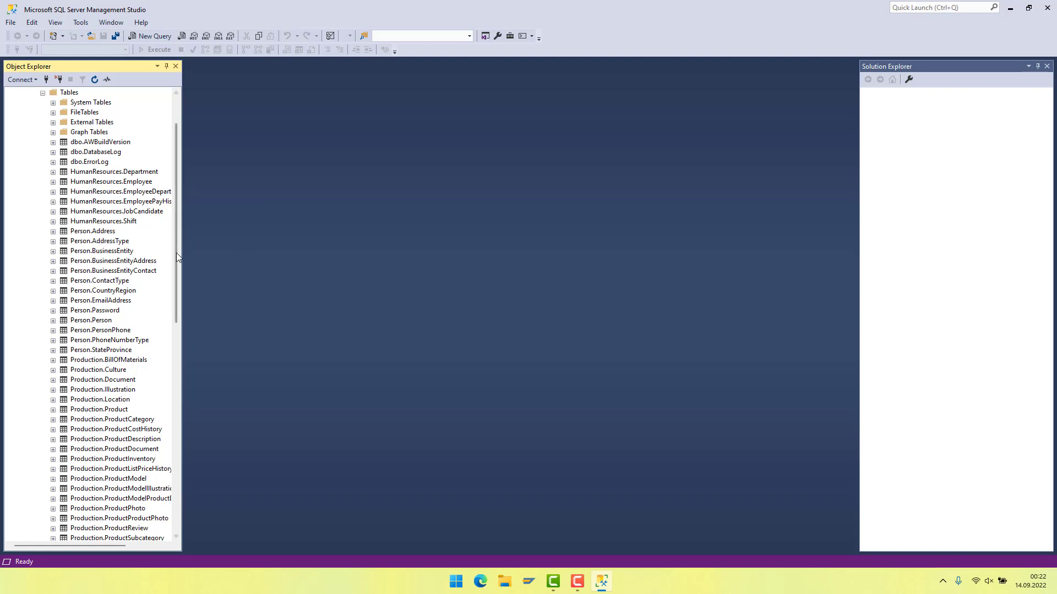
scroll(173, 233, "up", 2)
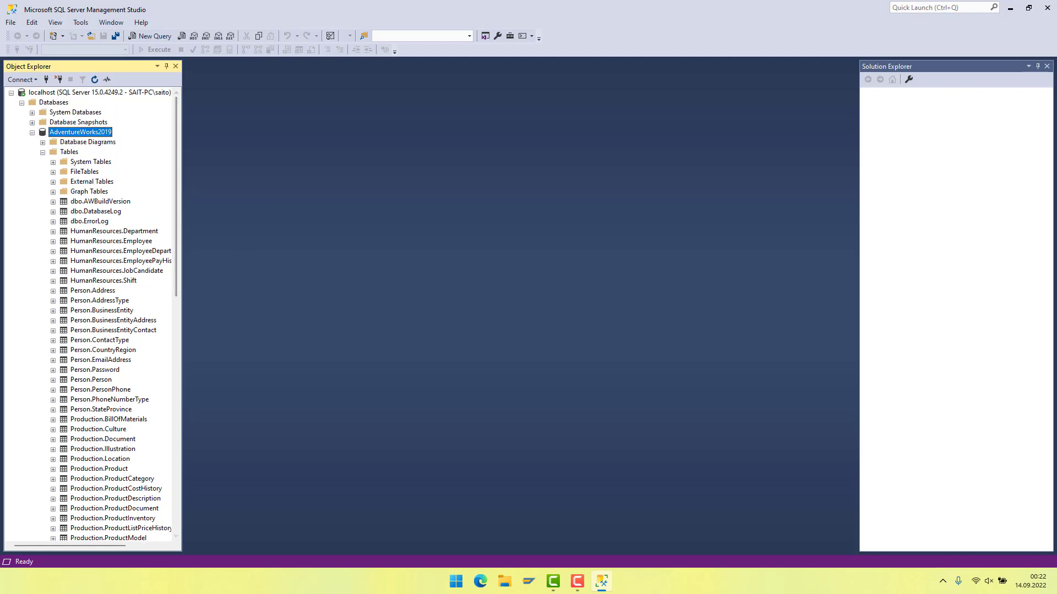